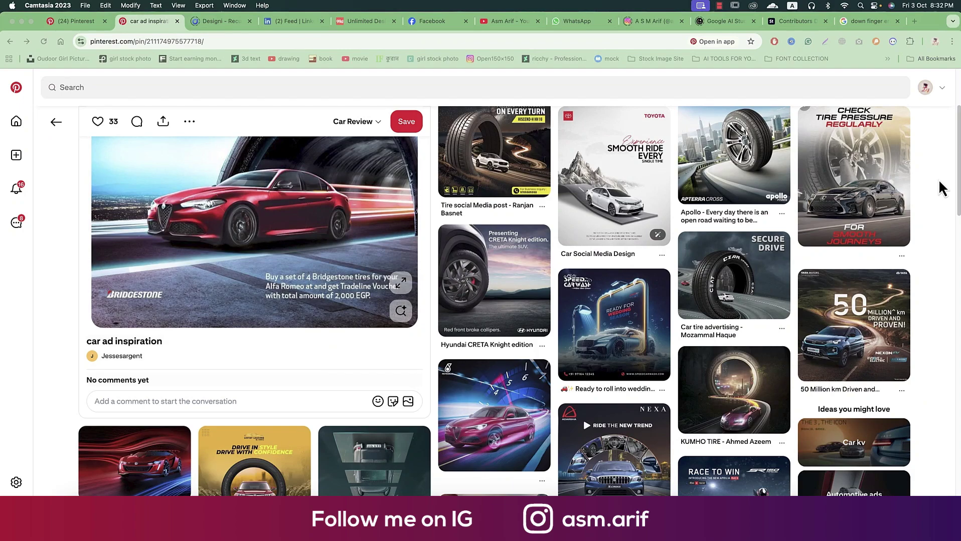
Browse the related car ads and open the pin of a Jeep towing an orange ship across snow
{"action": "scroll", "coordinate": [942, 198], "scroll_direction": "down", "scroll_amount": 6}
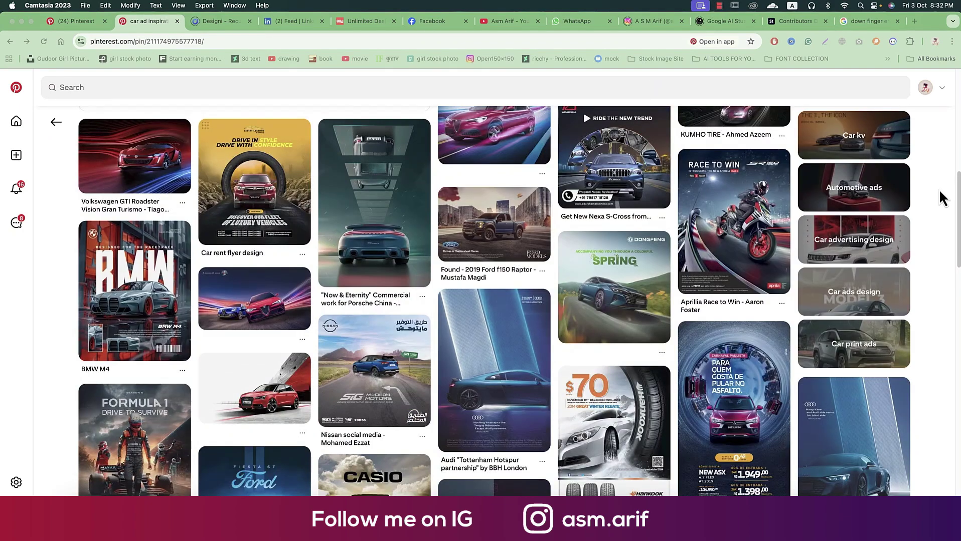
{"action": "scroll", "coordinate": [940, 198], "scroll_direction": "down", "scroll_amount": 10}
{"action": "left_click", "coordinate": [132, 281]}
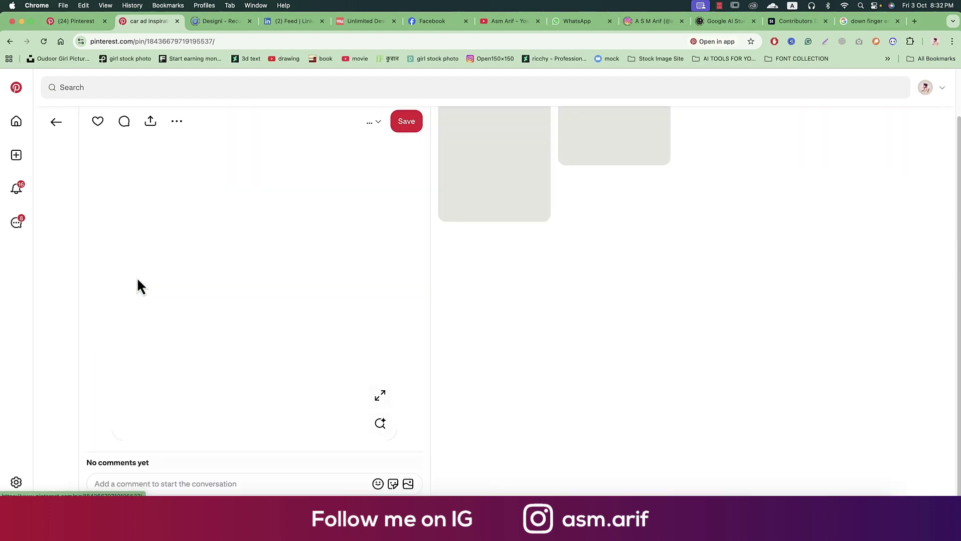
{"action": "scroll", "coordinate": [308, 309], "scroll_direction": "down", "scroll_amount": 2}
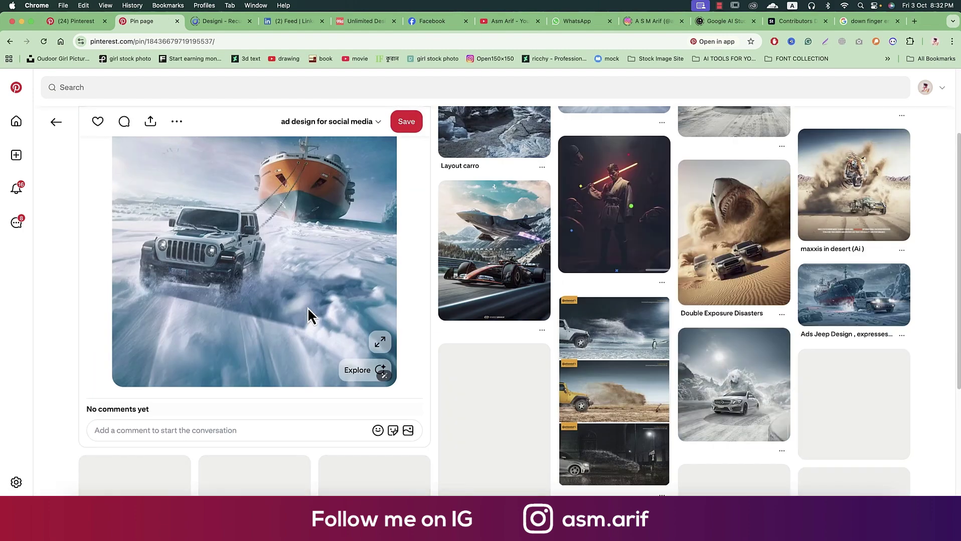
{"action": "scroll", "coordinate": [309, 309], "scroll_direction": "up", "scroll_amount": 2}
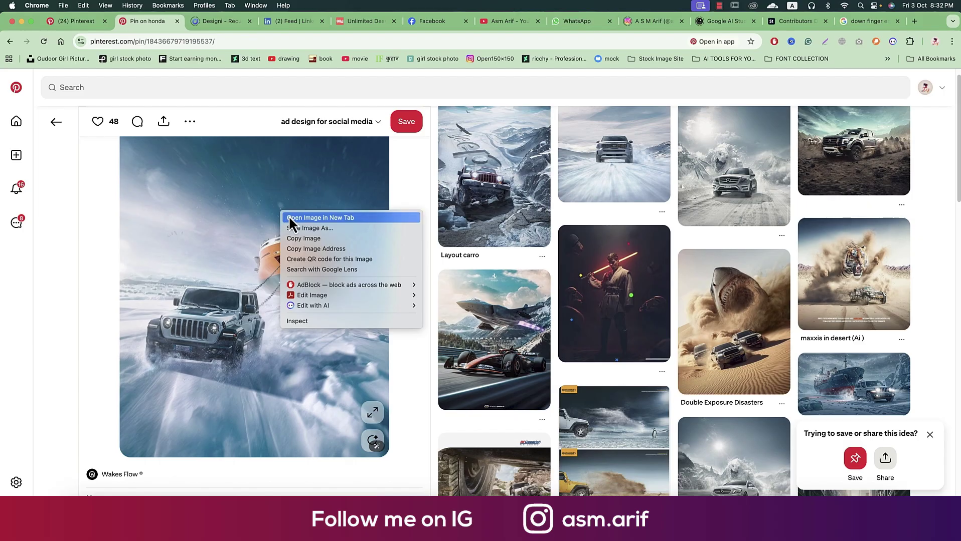
Open the Jeep-and-ship image on its own in a new tab and save it to the Downloads folder
{"action": "left_click", "coordinate": [291, 219]}
{"action": "left_click", "coordinate": [211, 24]}
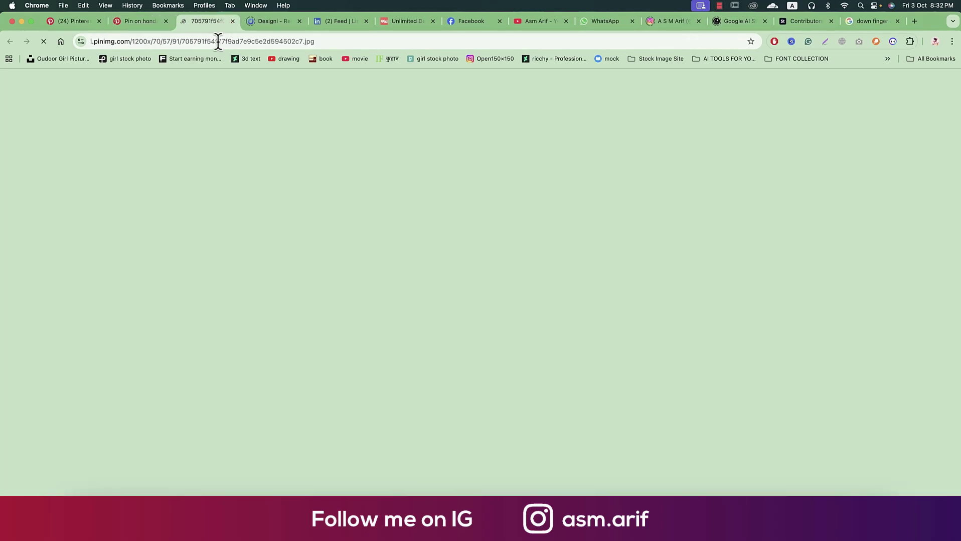
{"action": "right_click", "coordinate": [491, 159]}
{"action": "left_click", "coordinate": [509, 177]}
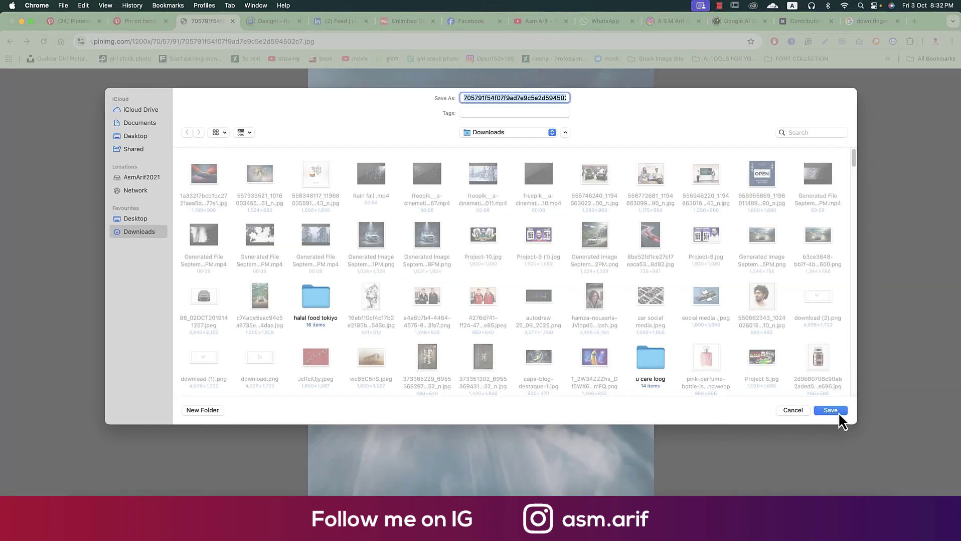
{"action": "left_click", "coordinate": [828, 411]}
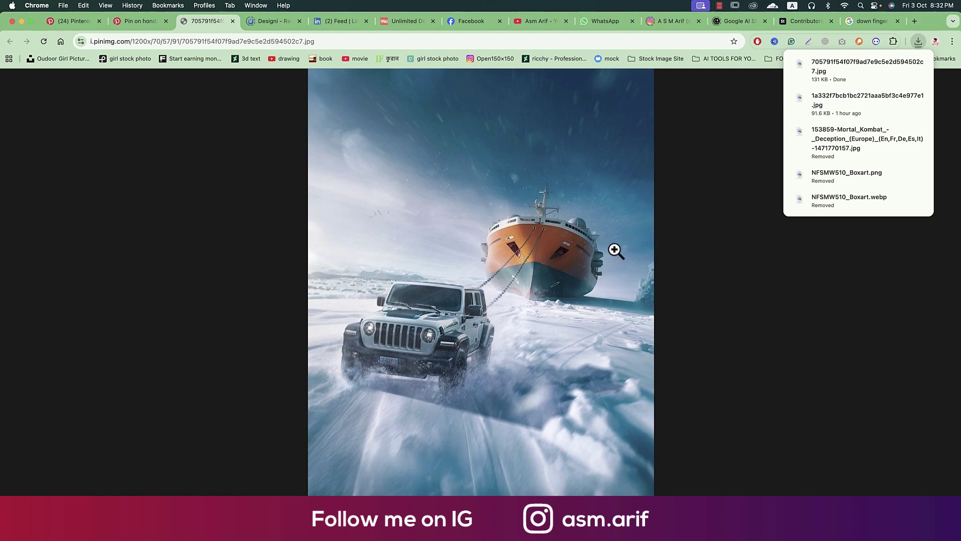
Switch to ChatGPT in the other browser window and start a new chat
{"action": "key", "text": "ctrl+Up"}
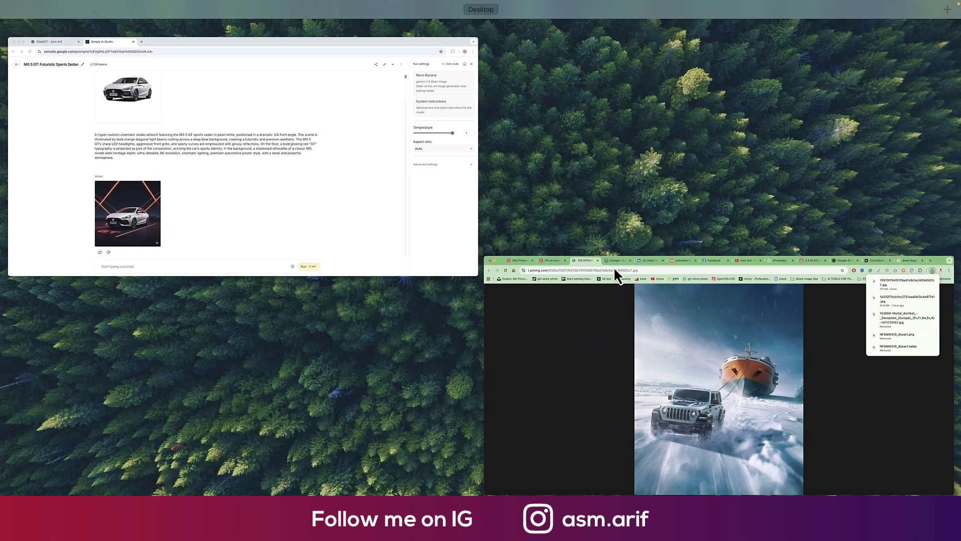
{"action": "left_click", "coordinate": [227, 175]}
{"action": "left_click", "coordinate": [94, 22]}
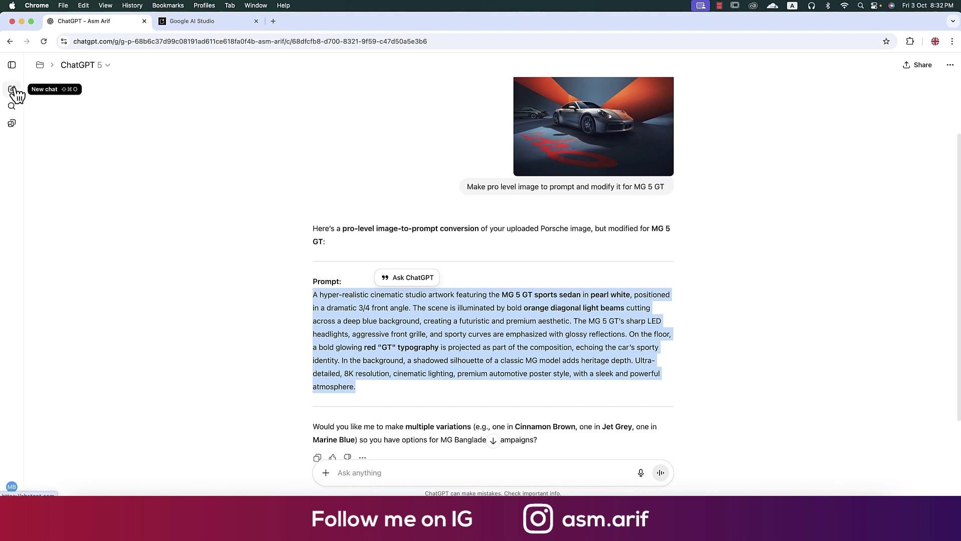
{"action": "key", "text": "super+shift+o"}
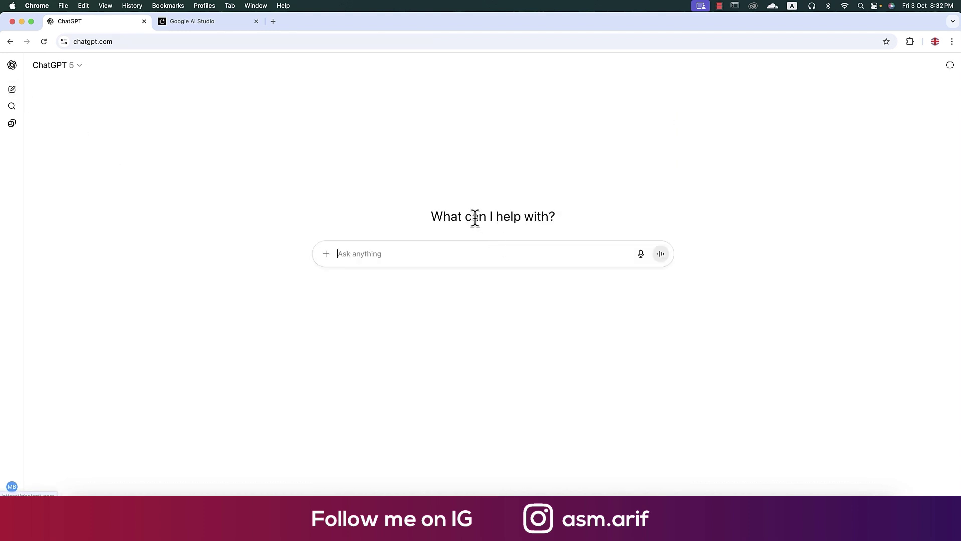
Attach the saved Jeep-and-ship image and send "make pro level image to prompt in depth, act like a pro prompt engineer"
{"action": "left_click", "coordinate": [326, 256]}
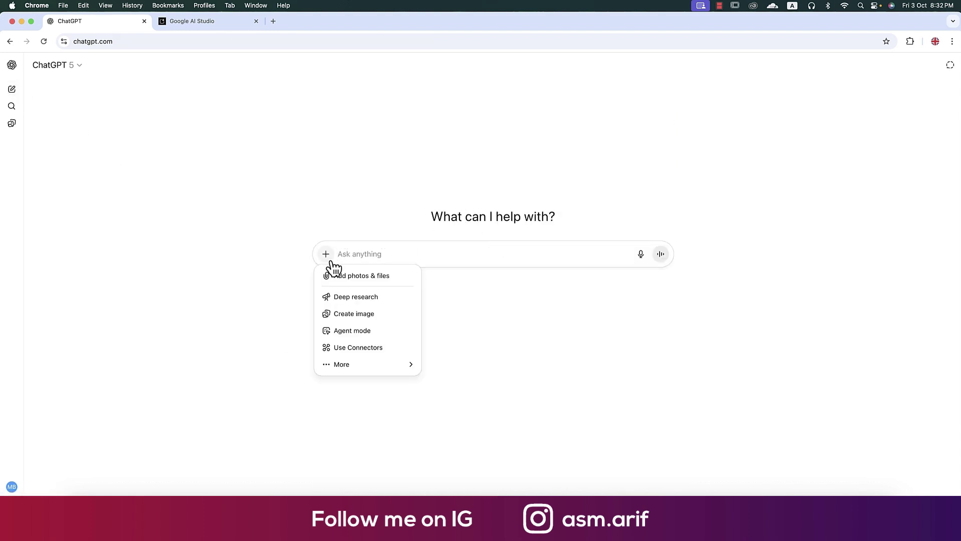
{"action": "left_click", "coordinate": [346, 279]}
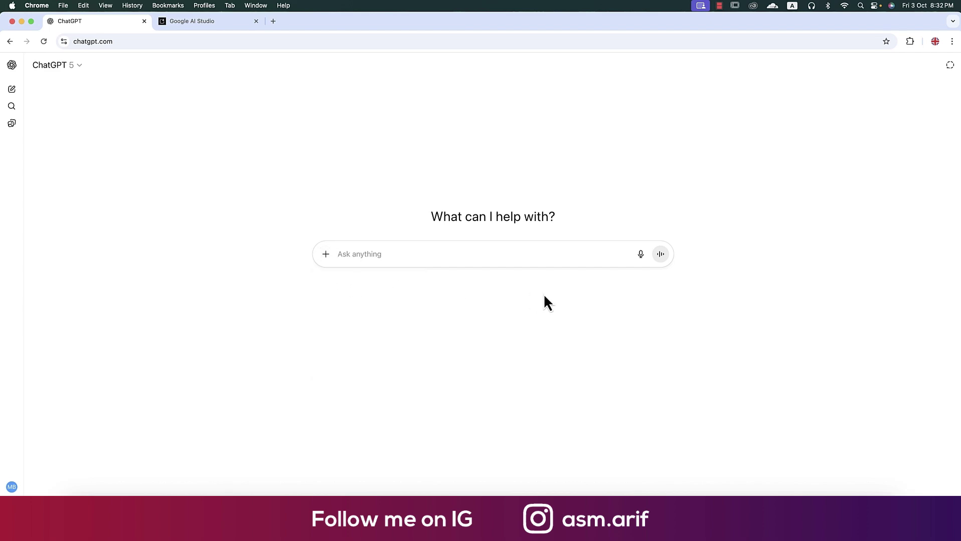
{"action": "double_click", "coordinate": [213, 151]}
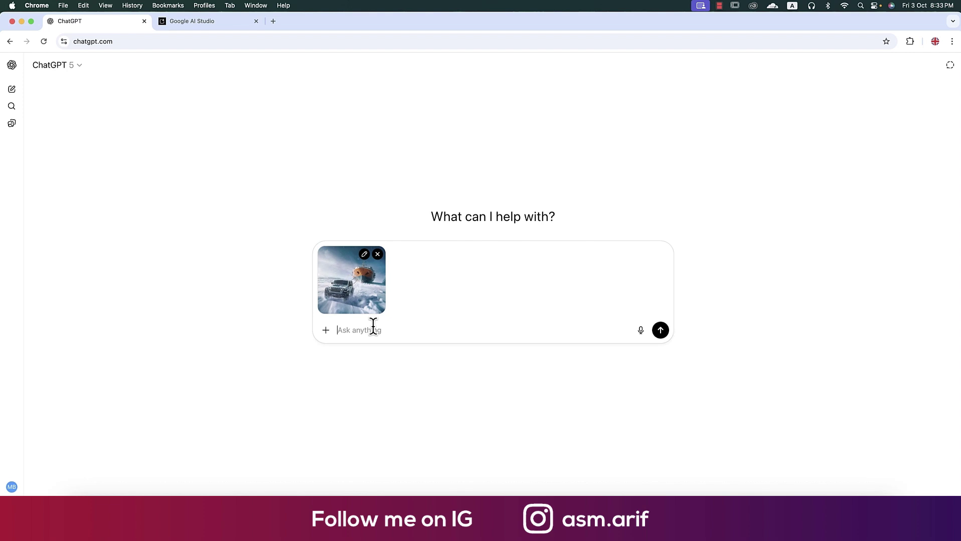
{"action": "type", "text": "make pro level image"}
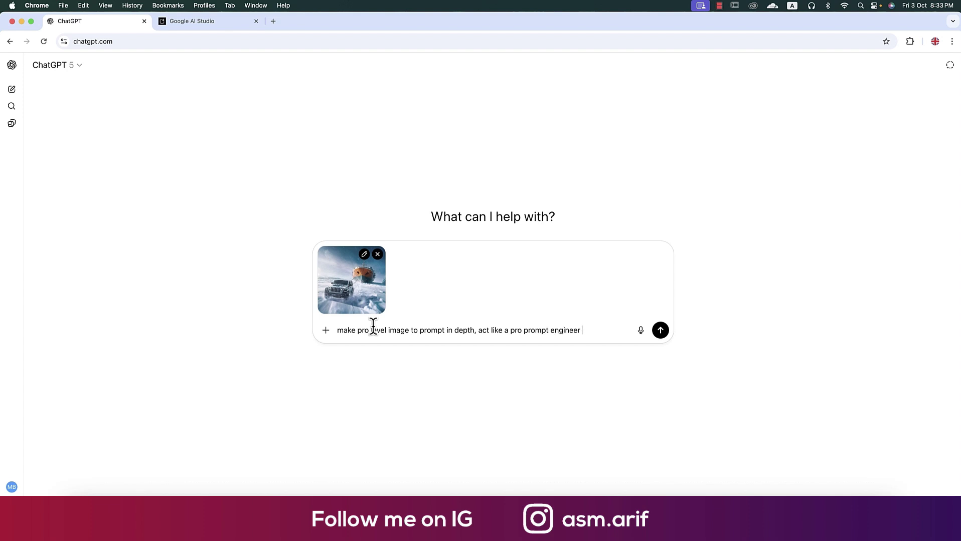
{"action": "key", "text": "Return"}
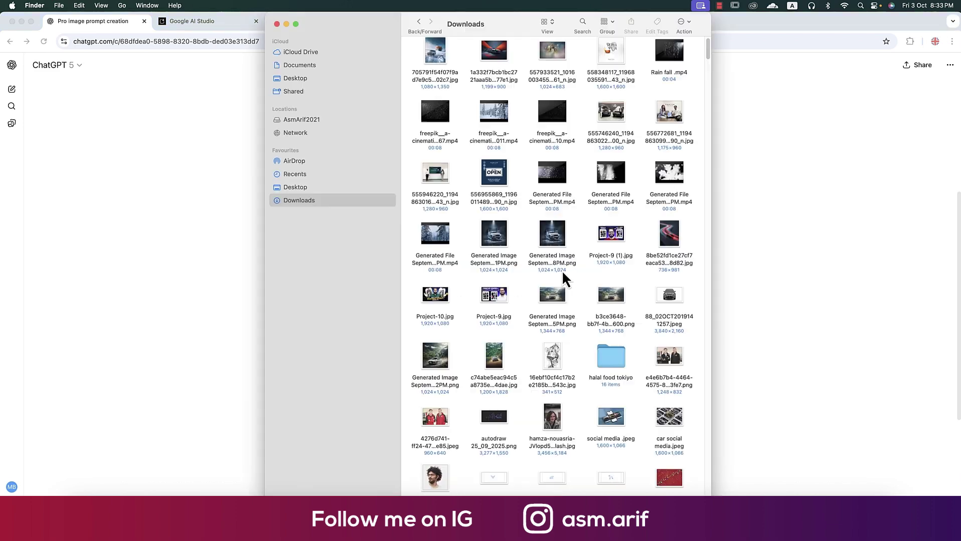
Preview the car photos 88_02OCT2019141257.jpeg and 2222.png in the Downloads folder
{"action": "left_click", "coordinate": [667, 296]}
{"action": "key", "text": "space"}
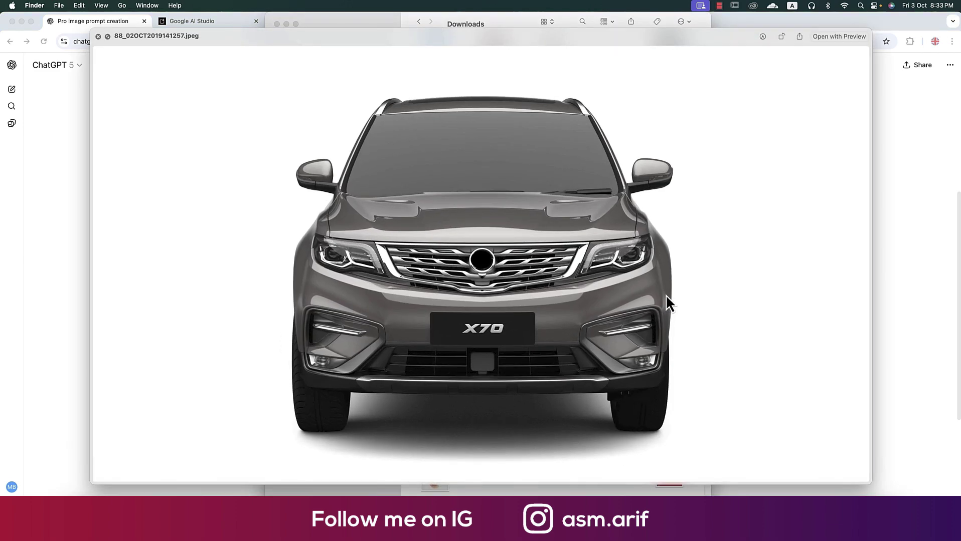
{"action": "key", "text": "space"}
{"action": "scroll", "coordinate": [609, 284], "scroll_direction": "down", "scroll_amount": 1}
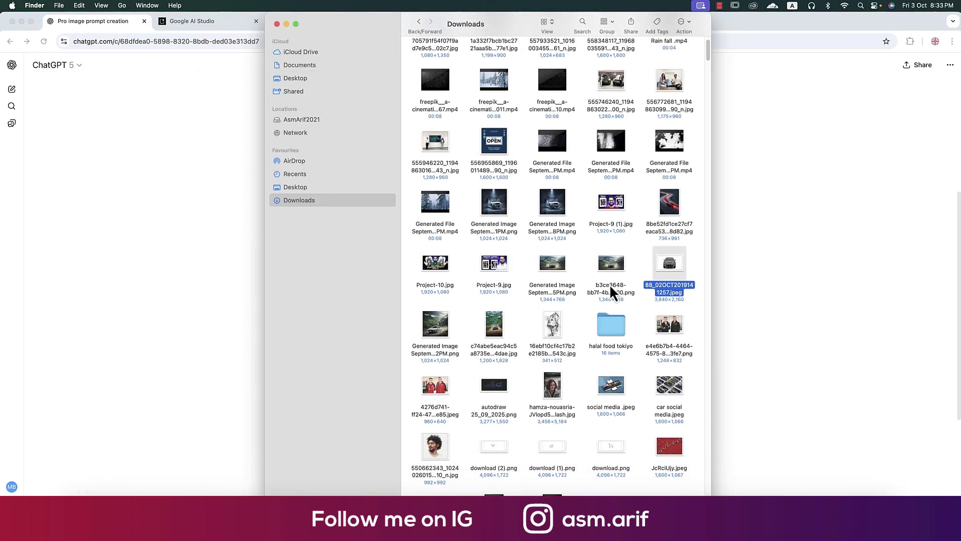
{"action": "scroll", "coordinate": [610, 287], "scroll_direction": "down", "scroll_amount": 10}
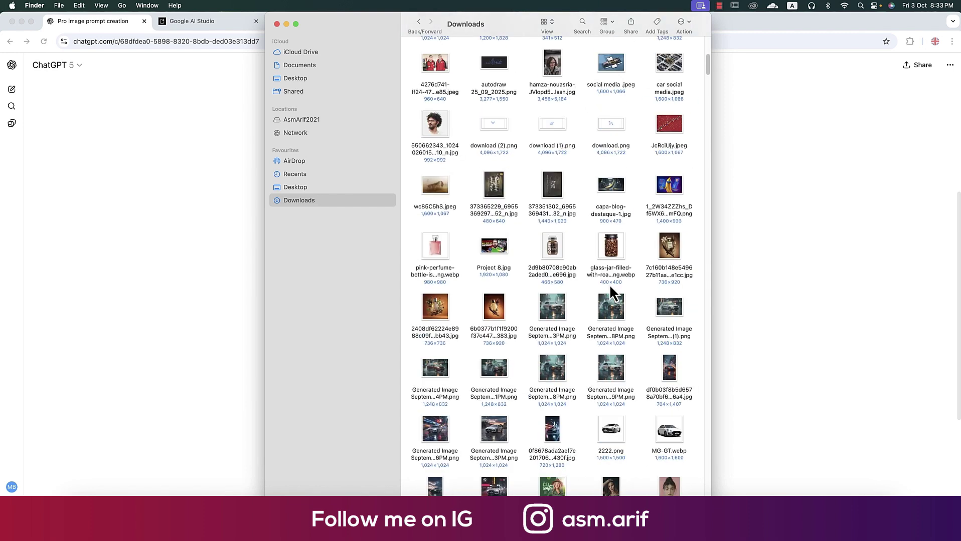
{"action": "scroll", "coordinate": [610, 290], "scroll_direction": "down", "scroll_amount": 3}
{"action": "left_click", "coordinate": [608, 341]}
{"action": "key", "text": "space"}
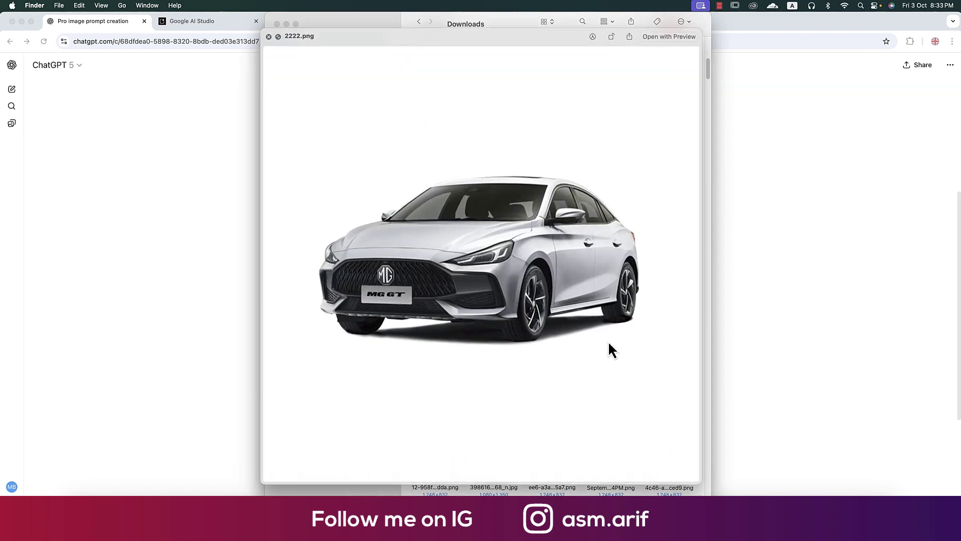
{"action": "key", "text": "space"}
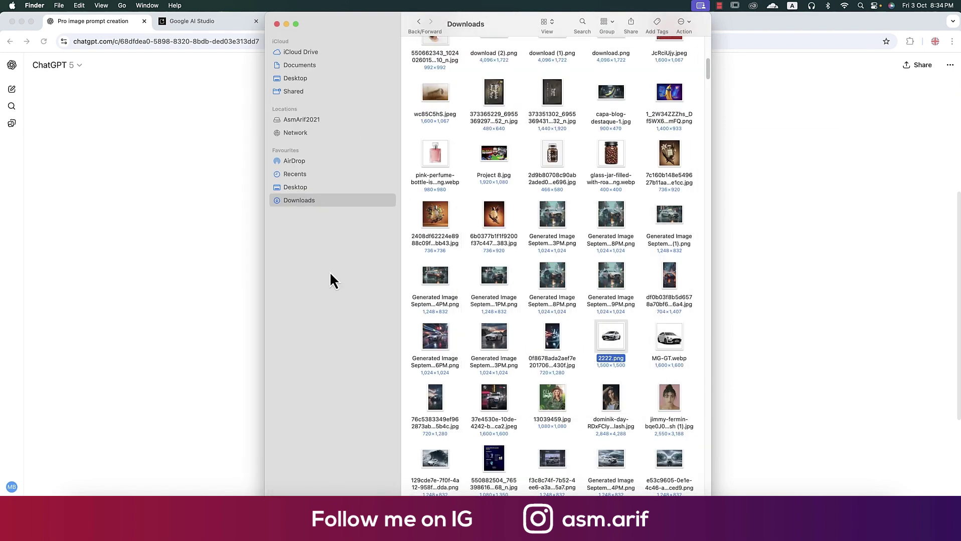
Return to the ChatGPT conversation and send "modify the prompt like a pro prompt engineer and make it for MG 5 GT sedan car"
{"action": "left_click", "coordinate": [171, 242]}
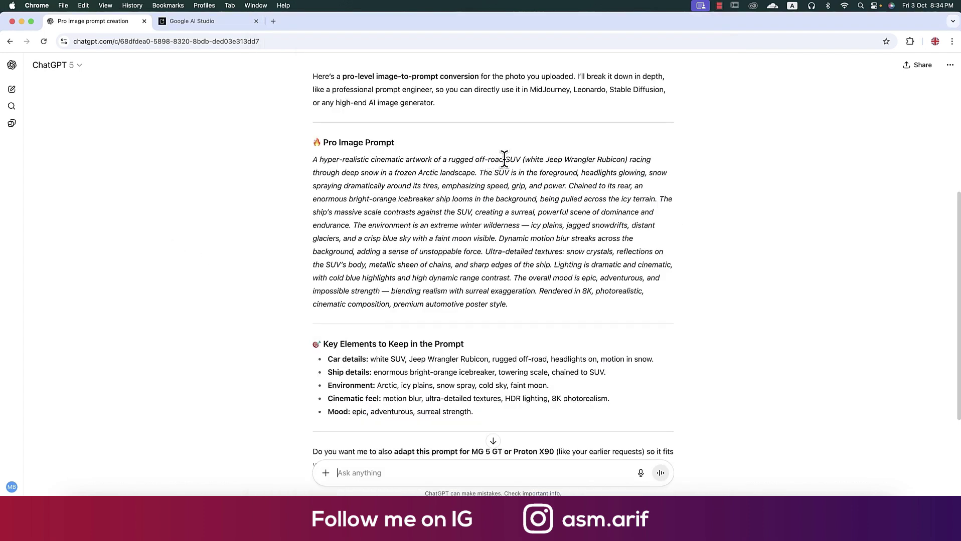
{"action": "left_click_drag", "start_coordinate": [504, 159], "coordinate": [518, 160]}
{"action": "left_click", "coordinate": [416, 468]}
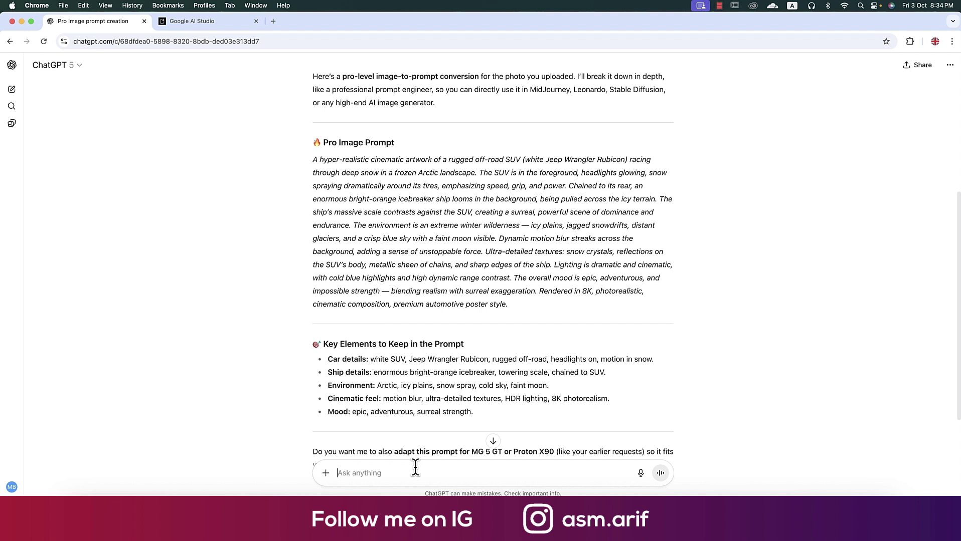
{"action": "type", "text": "modify"}
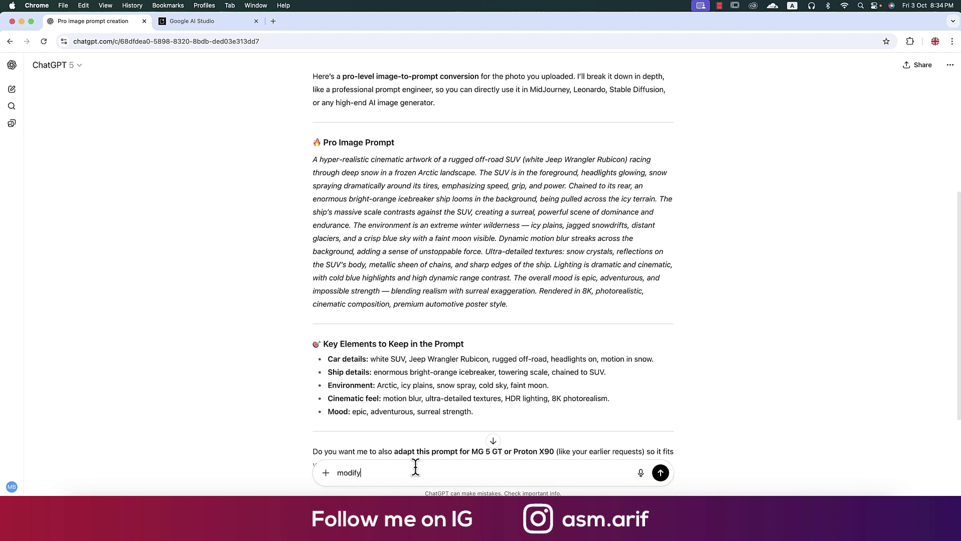
{"action": "type", "text": " the prompt like a pro prompt"}
{"action": "type", "text": "engineer"}
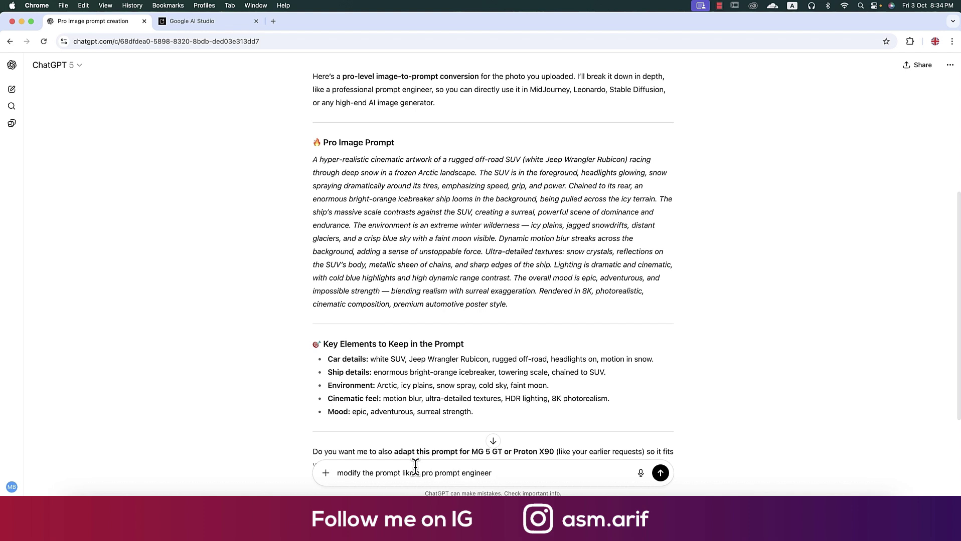
{"action": "type", "text": " am"}
{"action": "type", "text": "nd mak"}
{"action": "type", "text": "e it for MG"}
{"action": "type", "text": " 5 GT sedan car"}
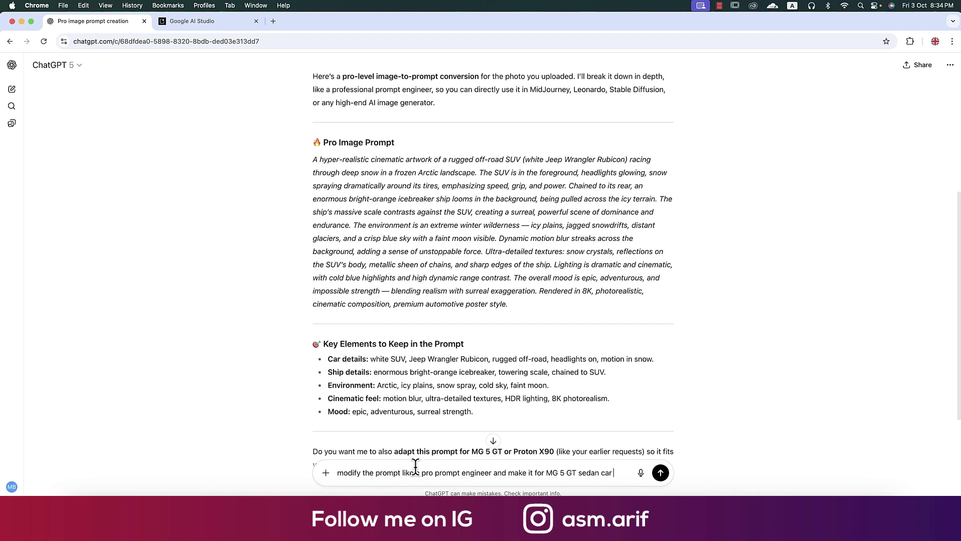
{"action": "key", "text": "Return"}
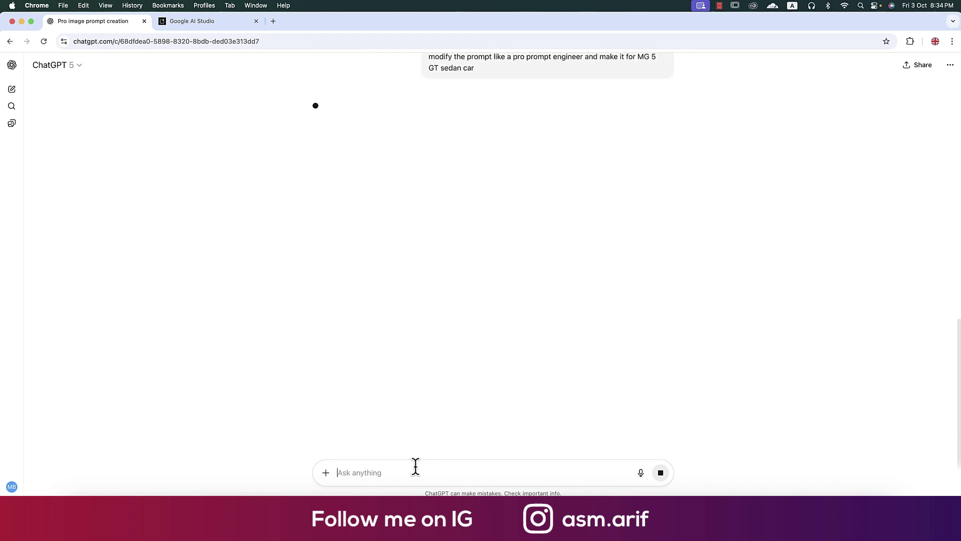
Copy the full text of the rewritten MG 5 GT image prompt from the latest reply
{"action": "scroll", "coordinate": [583, 270], "scroll_direction": "up", "scroll_amount": 10}
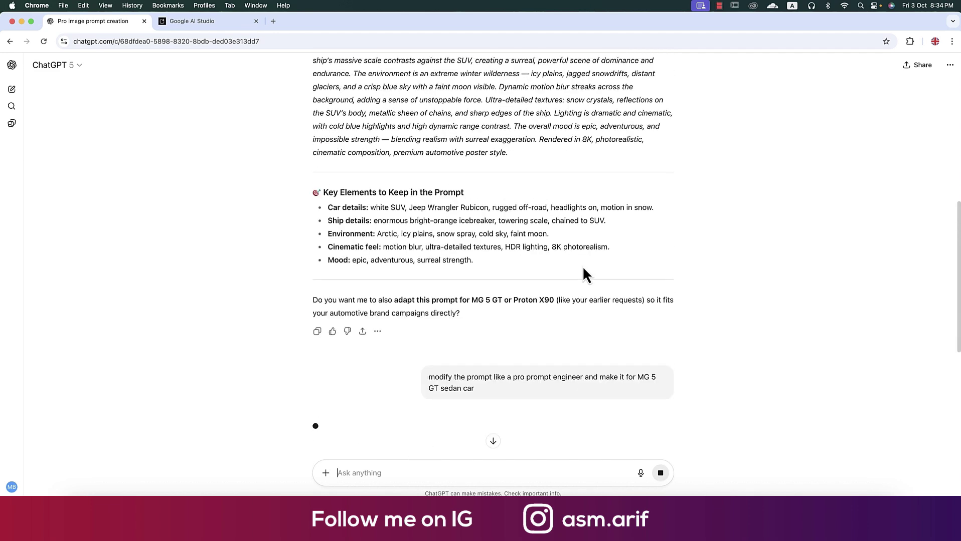
{"action": "left_click_drag", "start_coordinate": [493, 166], "coordinate": [514, 167]}
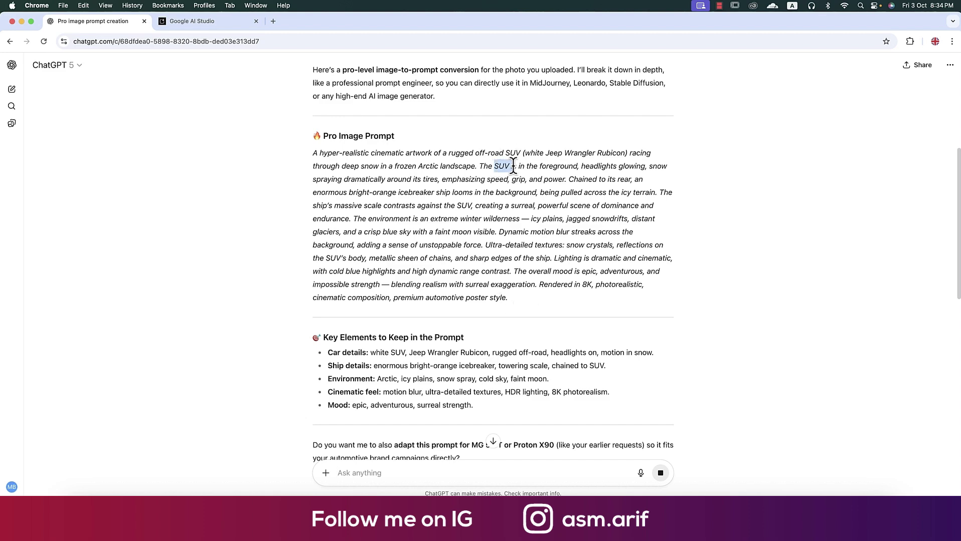
{"action": "scroll", "coordinate": [577, 281], "scroll_direction": "down", "scroll_amount": 10}
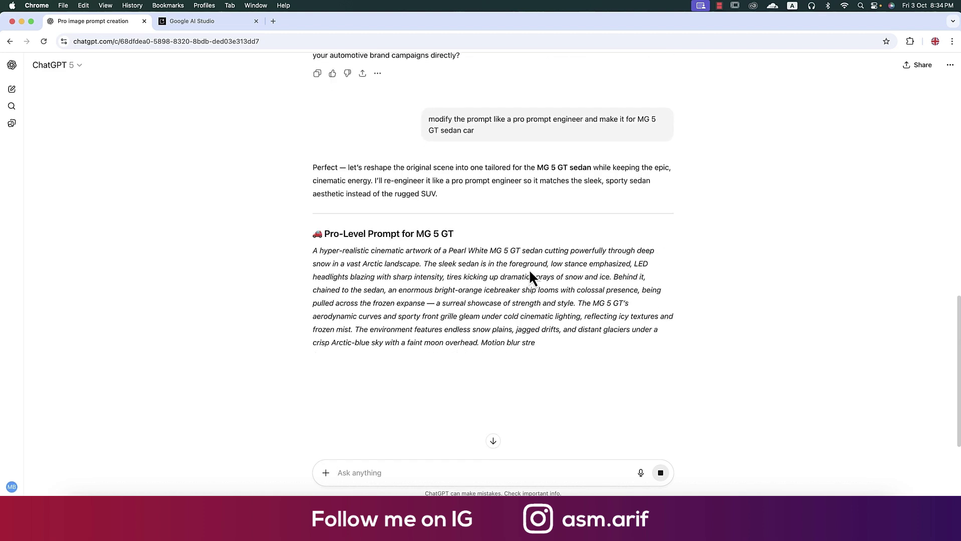
{"action": "scroll", "coordinate": [529, 273], "scroll_direction": "down", "scroll_amount": 3}
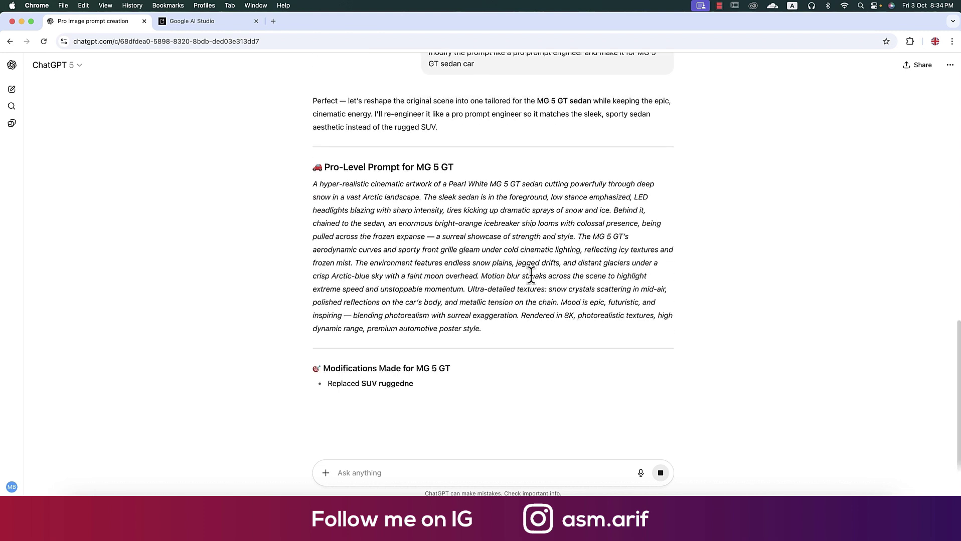
{"action": "left_click_drag", "start_coordinate": [314, 184], "coordinate": [485, 330]}
{"action": "key", "text": "super+c"}
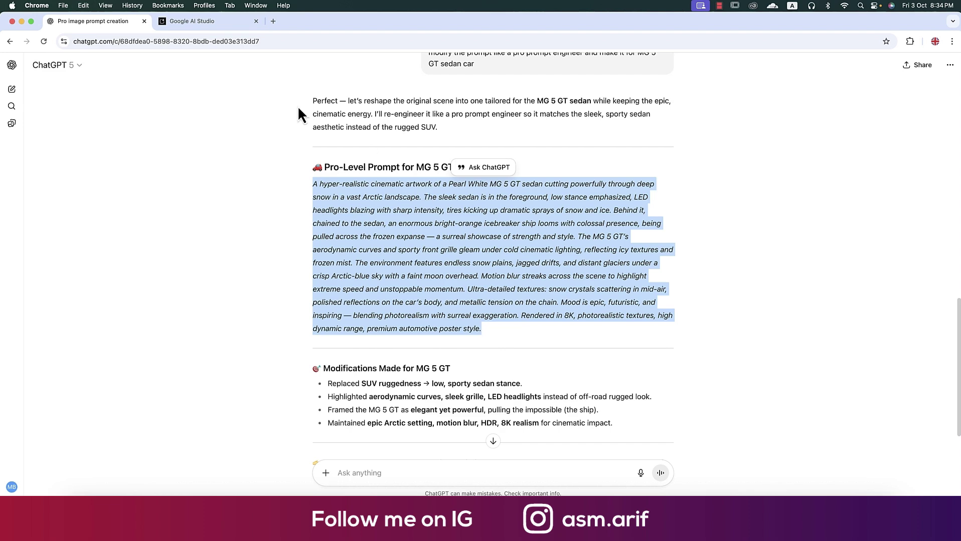
Switch to the Google AI Studio chat, start a file upload and preview MG-GT.webp in the Downloads folder
{"action": "left_click", "coordinate": [223, 29]}
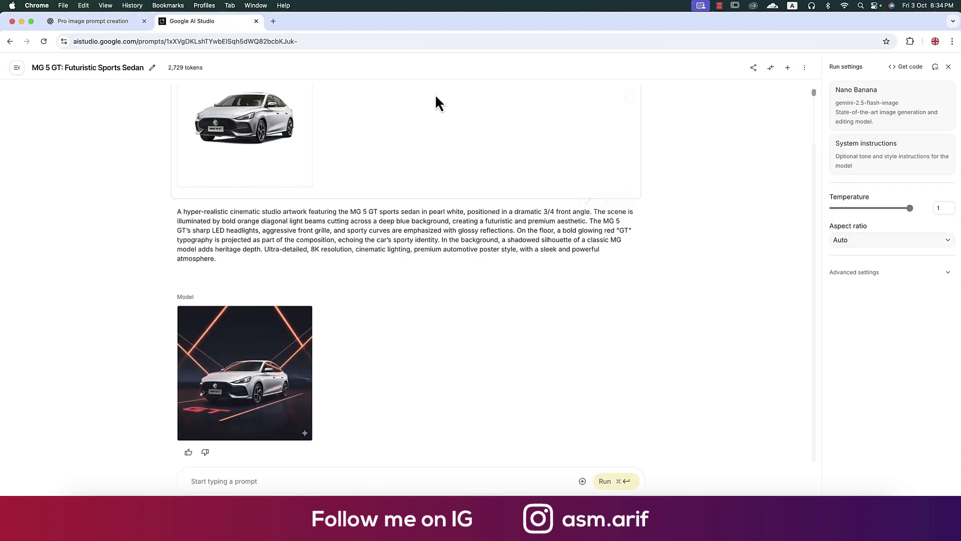
{"action": "scroll", "coordinate": [654, 236], "scroll_direction": "up", "scroll_amount": 2}
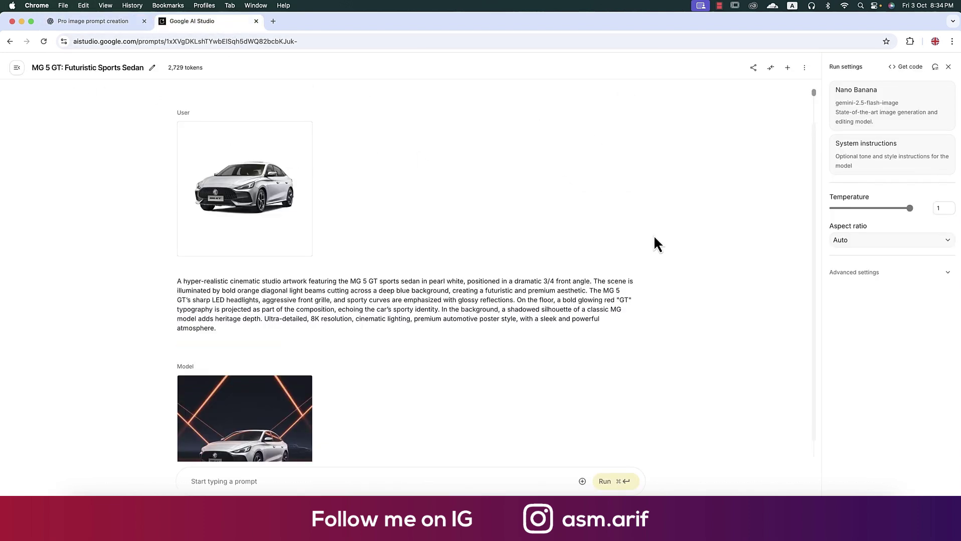
{"action": "scroll", "coordinate": [533, 237], "scroll_direction": "down", "scroll_amount": 2}
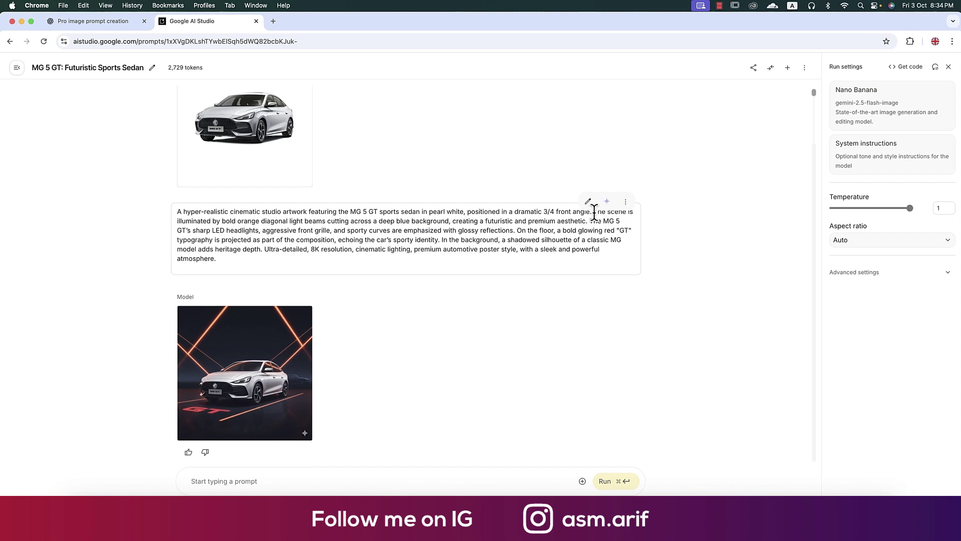
{"action": "left_click", "coordinate": [581, 482]}
{"action": "left_click", "coordinate": [597, 434]}
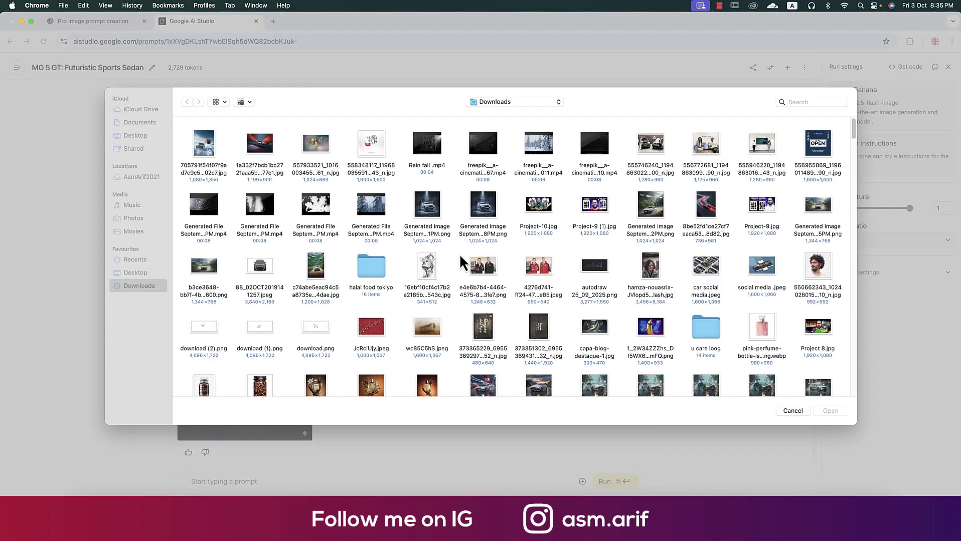
{"action": "scroll", "coordinate": [576, 299], "scroll_direction": "down", "scroll_amount": 2}
{"action": "scroll", "coordinate": [582, 305], "scroll_direction": "down", "scroll_amount": 3}
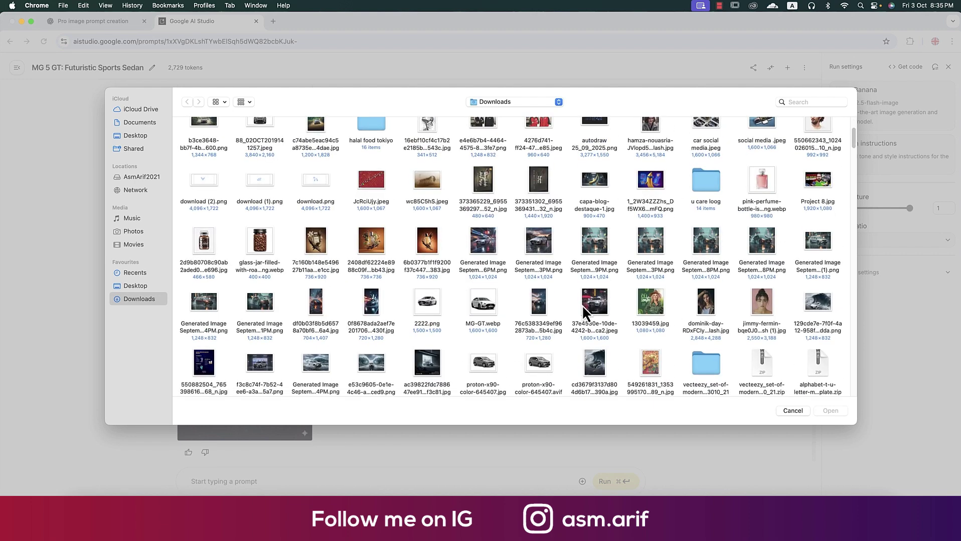
{"action": "left_click", "coordinate": [488, 310]}
{"action": "key", "text": "space"}
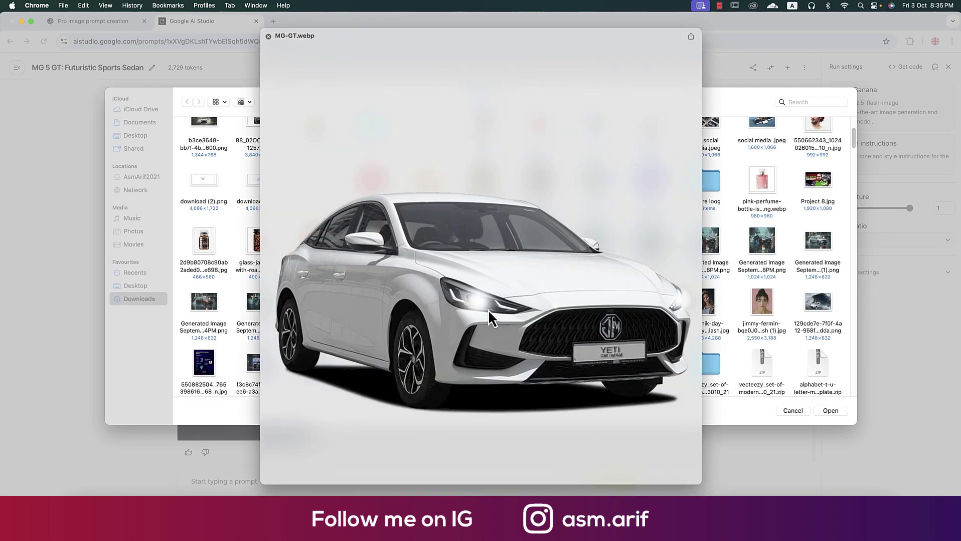
{"action": "key", "text": "space"}
Preview the car photo 2222.png and attach it to the new prompt
{"action": "left_click", "coordinate": [428, 304]}
{"action": "key", "text": "space"}
{"action": "key", "text": "space"}
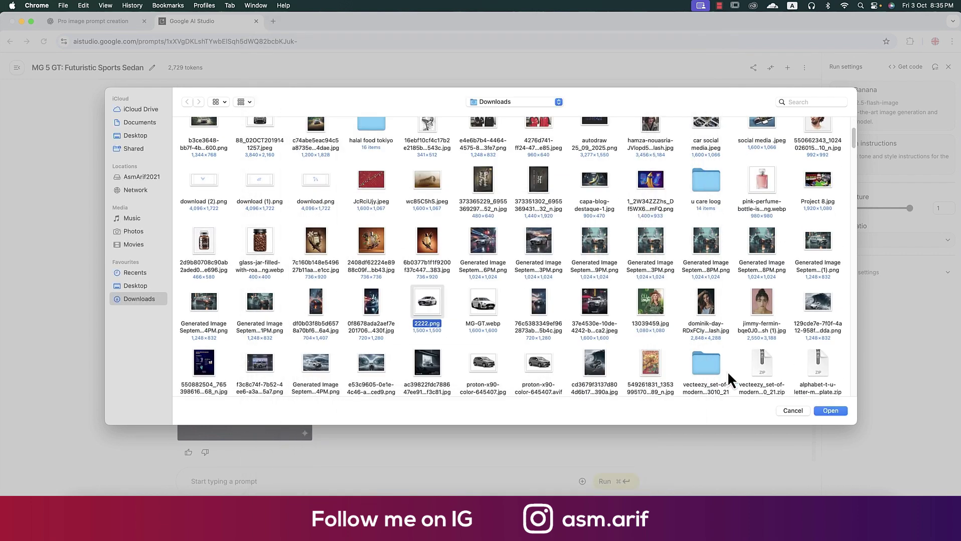
{"action": "left_click", "coordinate": [829, 411]}
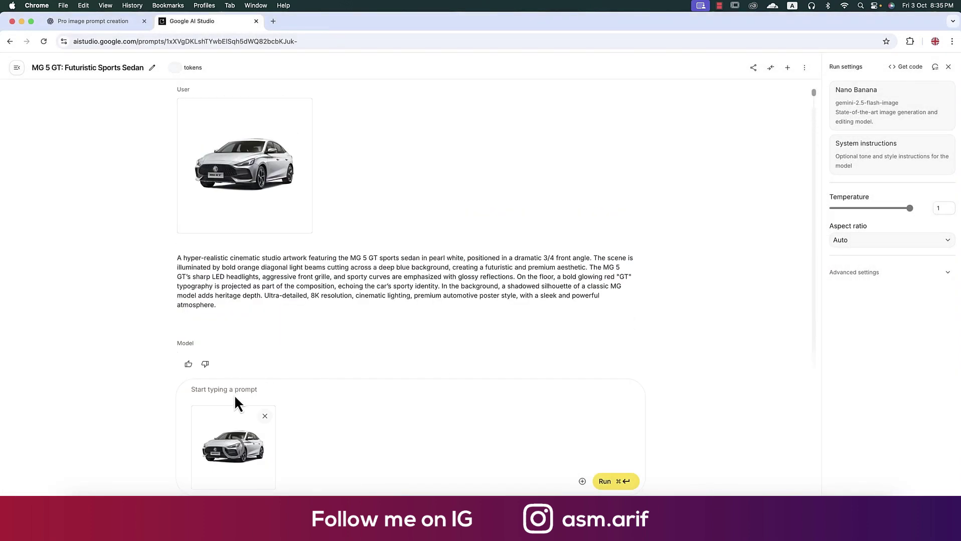
Paste the copied MG 5 GT prompt, replace its opening "A" with "use my uploaded photo and make a", and run it
{"action": "left_click", "coordinate": [234, 395]}
{"action": "key", "text": "super+v"}
{"action": "double_click", "coordinate": [192, 305]}
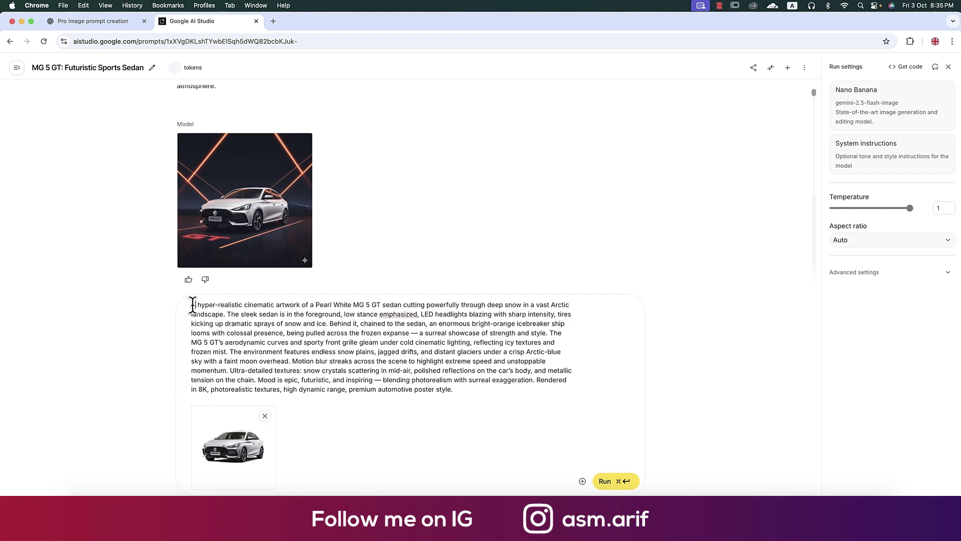
{"action": "type", "text": "Use m"}
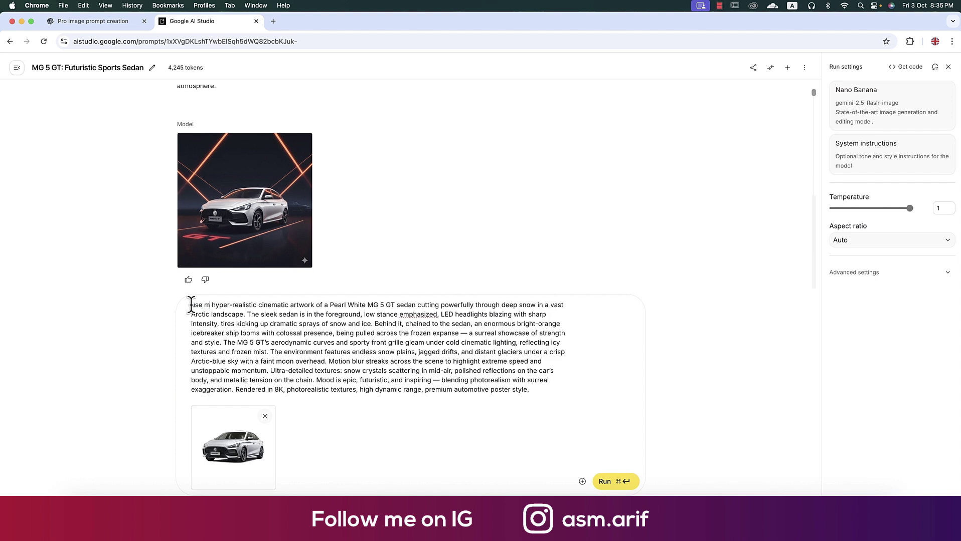
{"action": "type", "text": "y uplo"}
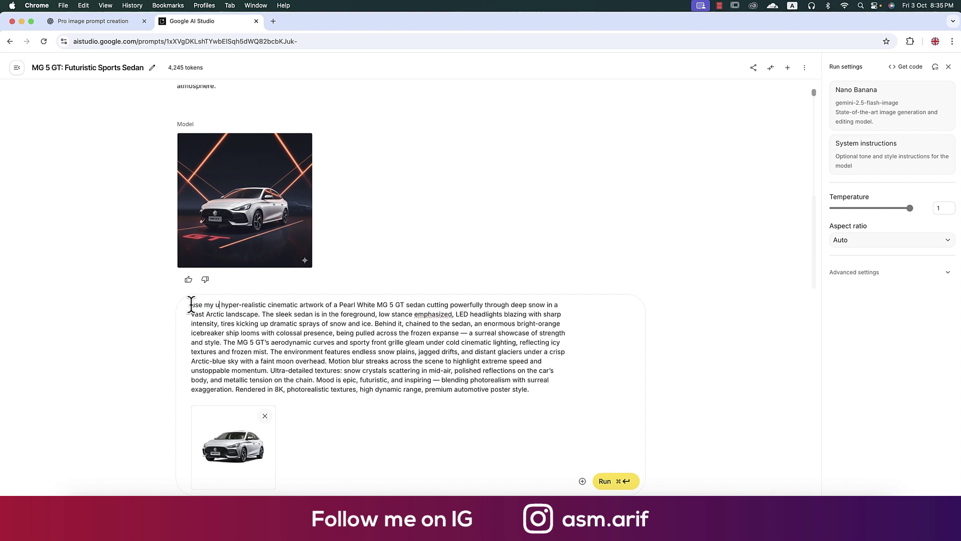
{"action": "type", "text": "aded photo a"}
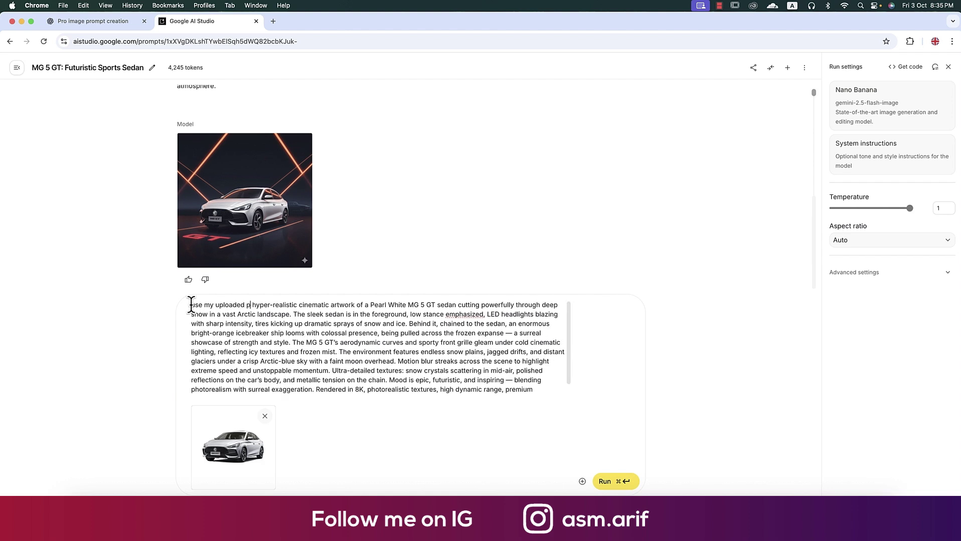
{"action": "type", "text": "nd "}
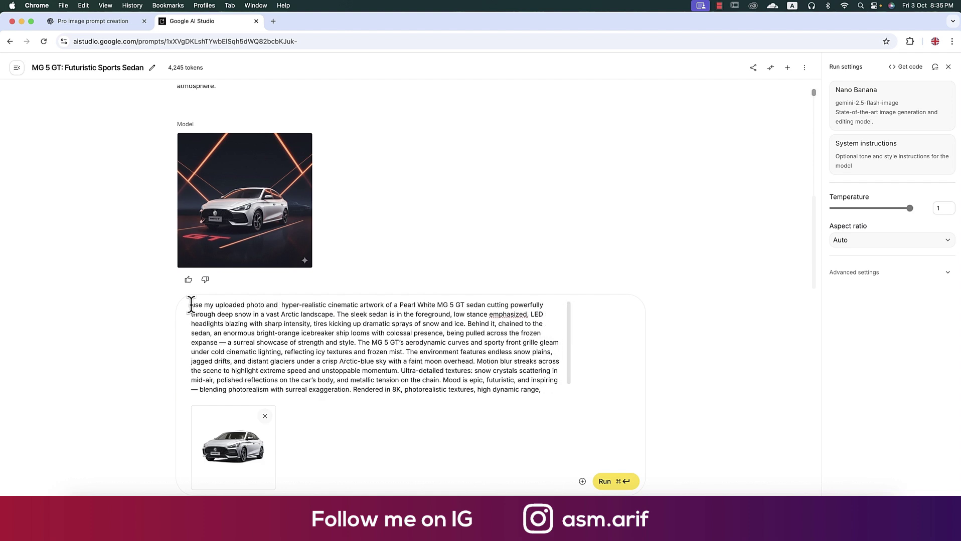
{"action": "type", "text": "make a"}
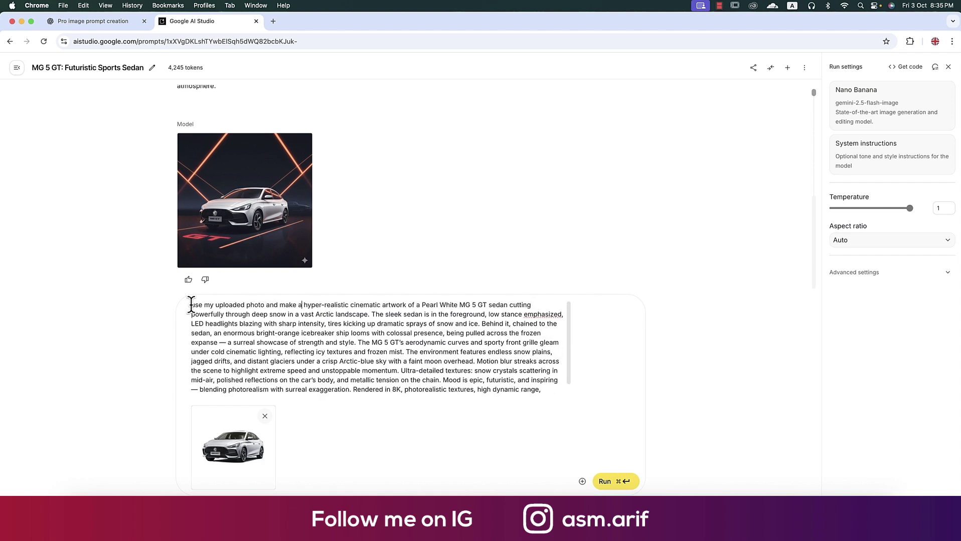
{"action": "left_click", "coordinate": [605, 482]}
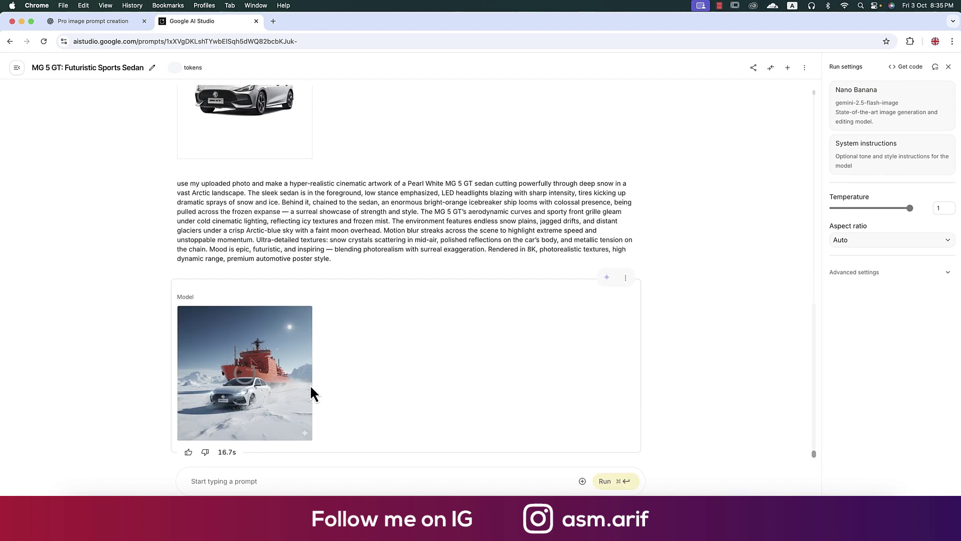
View the generated car-and-ship image enlarged, download it and close the preview
{"action": "mouse_move", "coordinate": [282, 383]}
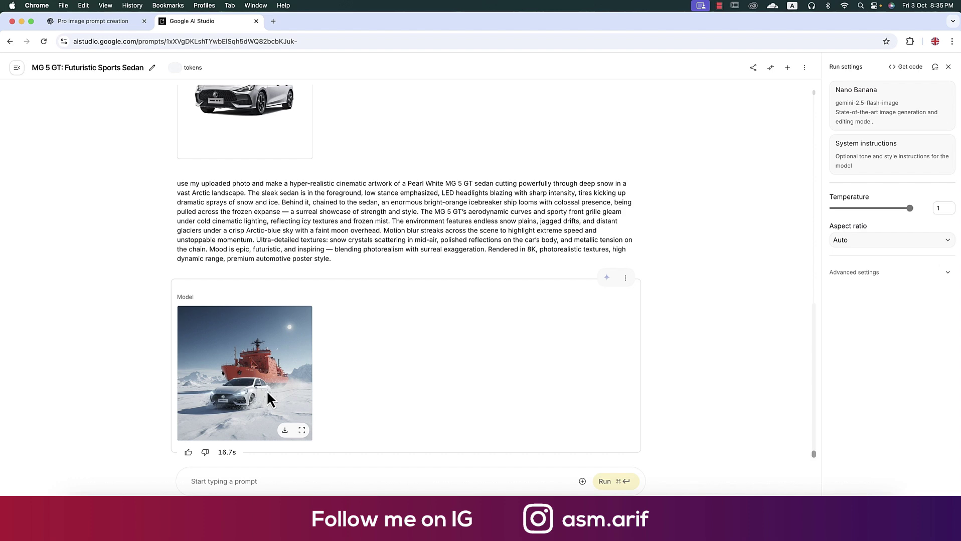
{"action": "left_click", "coordinate": [271, 400]}
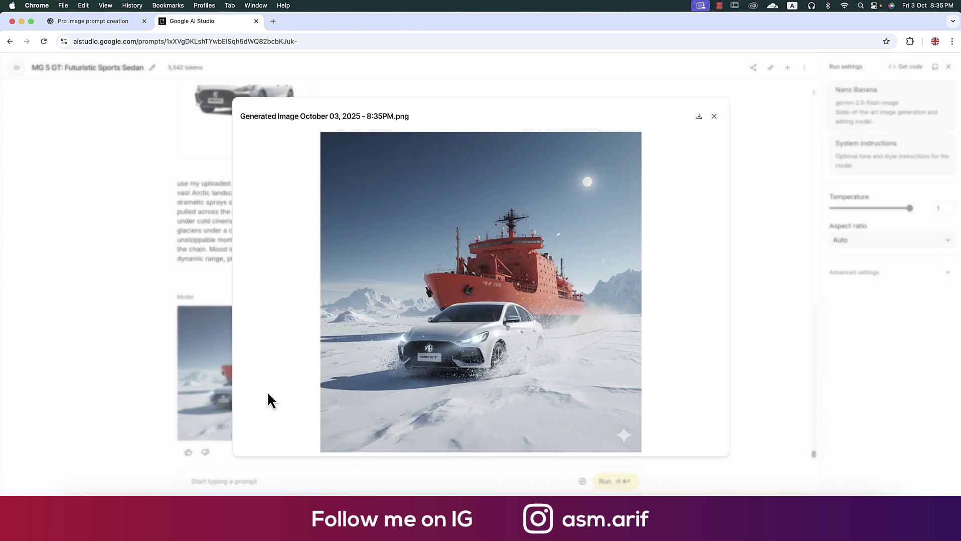
{"action": "left_click", "coordinate": [267, 391]}
{"action": "scroll", "coordinate": [347, 286], "scroll_direction": "up", "scroll_amount": 1}
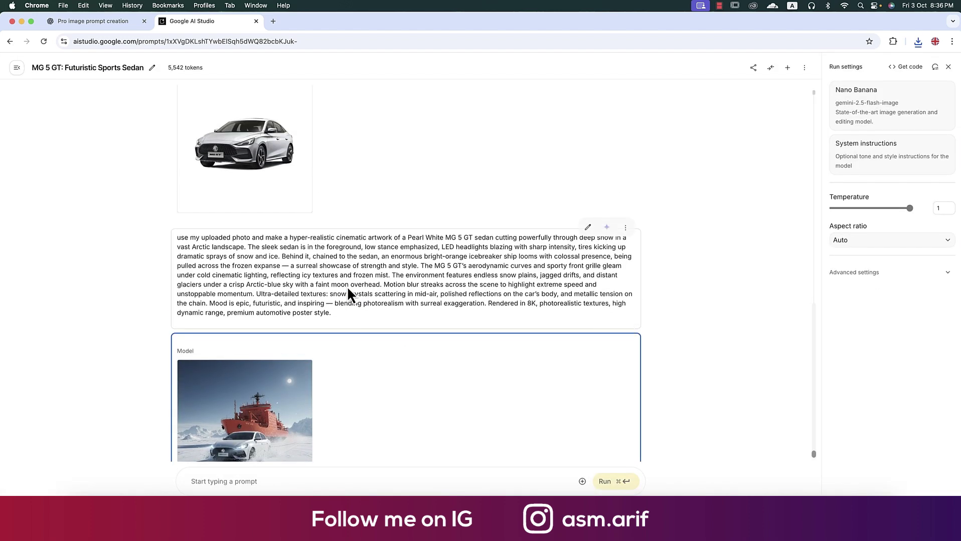
{"action": "scroll", "coordinate": [347, 286], "scroll_direction": "down", "scroll_amount": 1}
{"action": "key", "text": "ctrl+Up"}
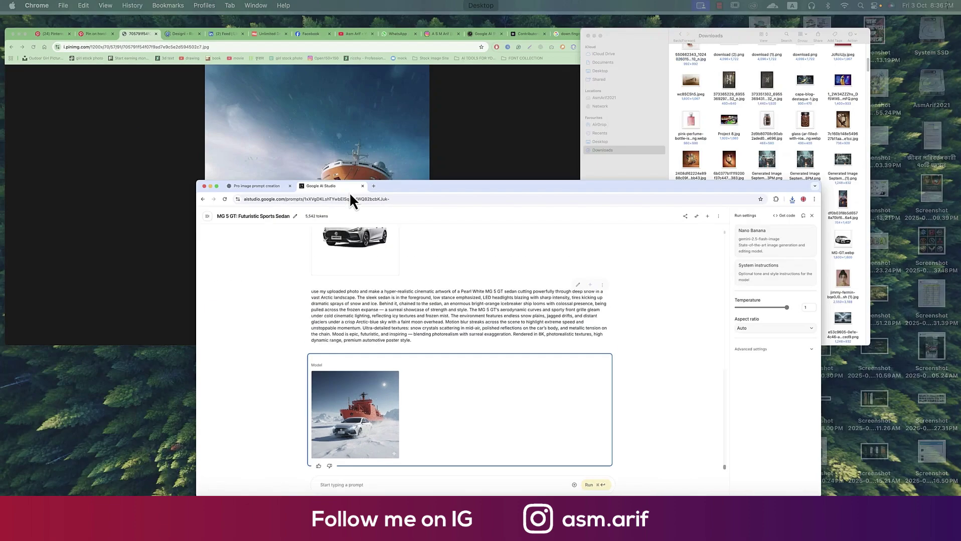
{"action": "key", "text": "ctrl+Up"}
Return to the ChatGPT conversation, send "Make it more action type, act like a por" and copy the full action-packed prompt from the reply
{"action": "left_click", "coordinate": [72, 24]}
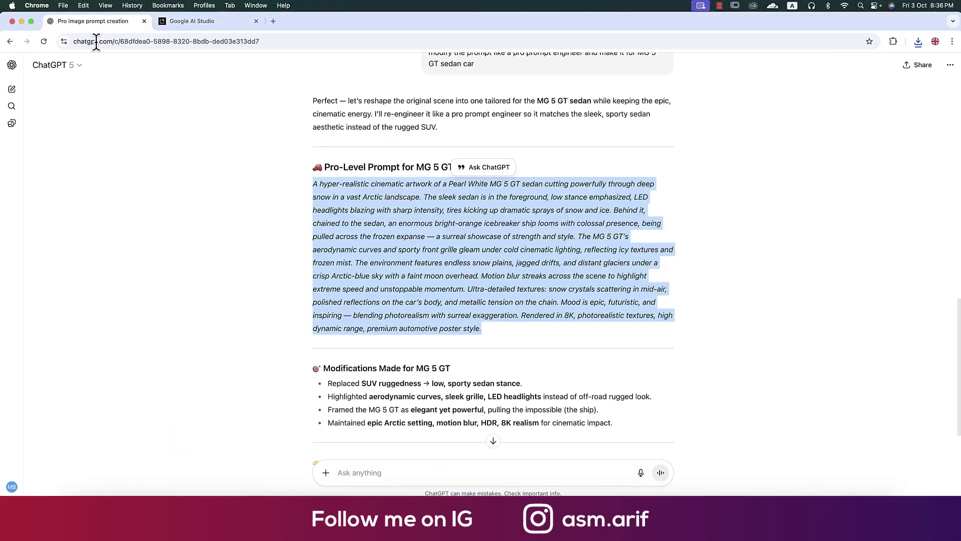
{"action": "left_click", "coordinate": [399, 473]}
{"action": "type", "text": "Mak"}
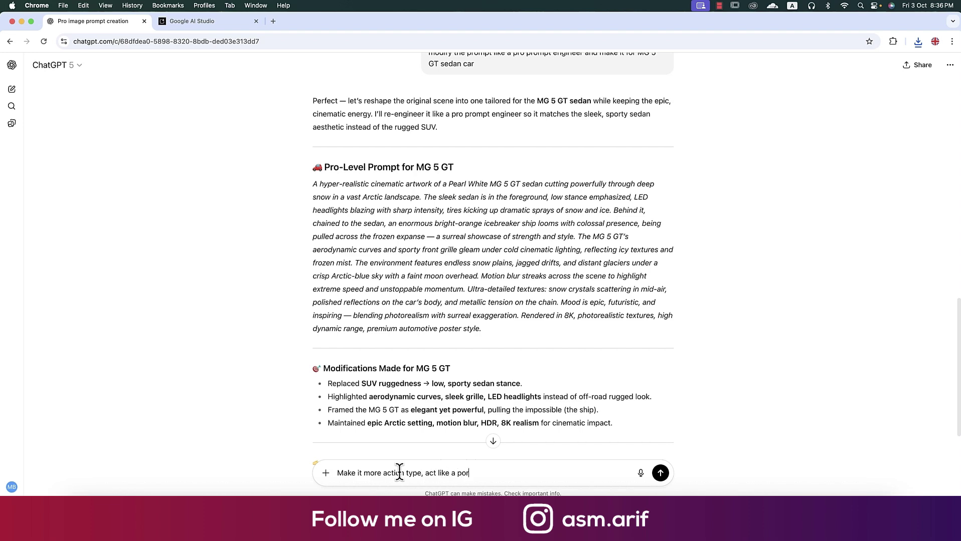
{"action": "key", "text": "Return"}
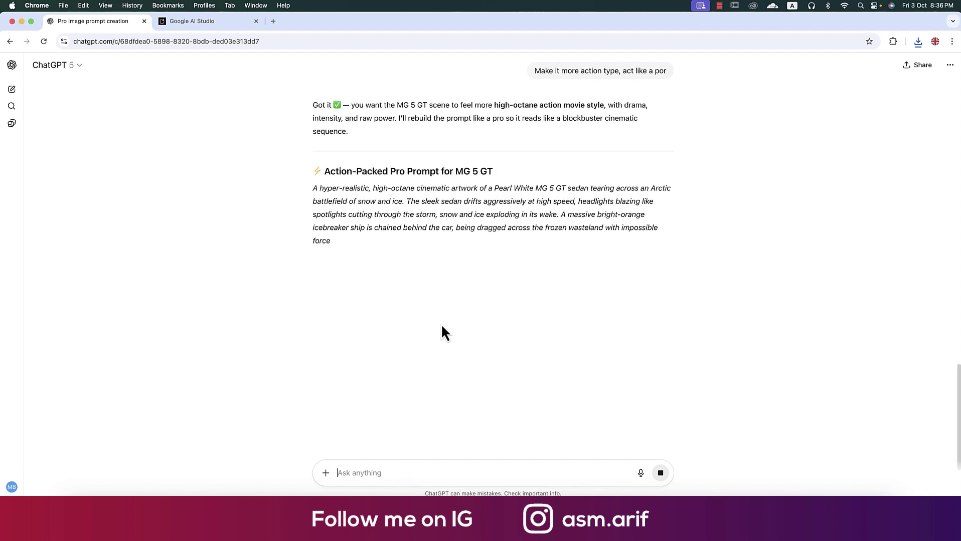
{"action": "left_click_drag", "start_coordinate": [457, 334], "coordinate": [322, 182]}
{"action": "key", "text": "super+c"}
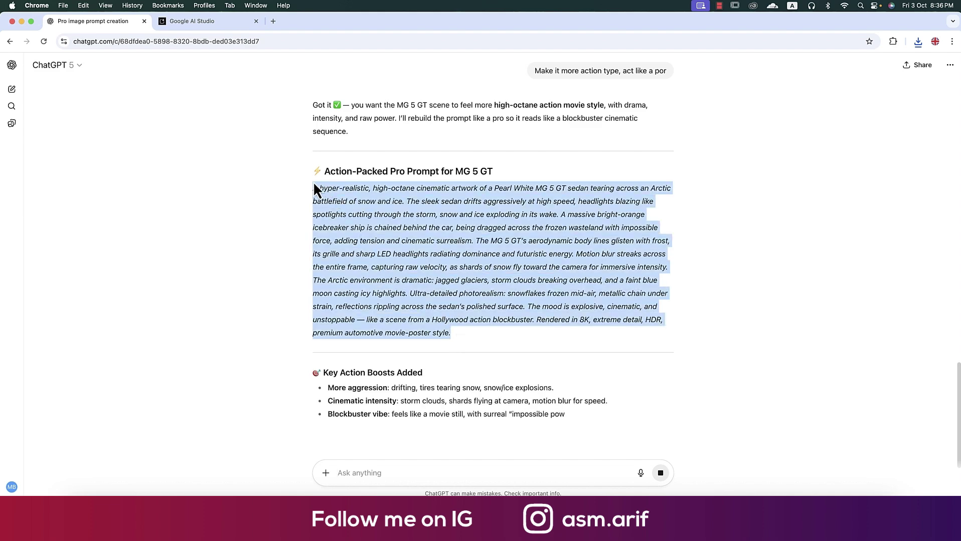
In Google AI Studio, edit the sent prompt, replacing everything after "use my uploaded photo and make a" with the copied text minus its opening "A"
{"action": "left_click", "coordinate": [204, 20]}
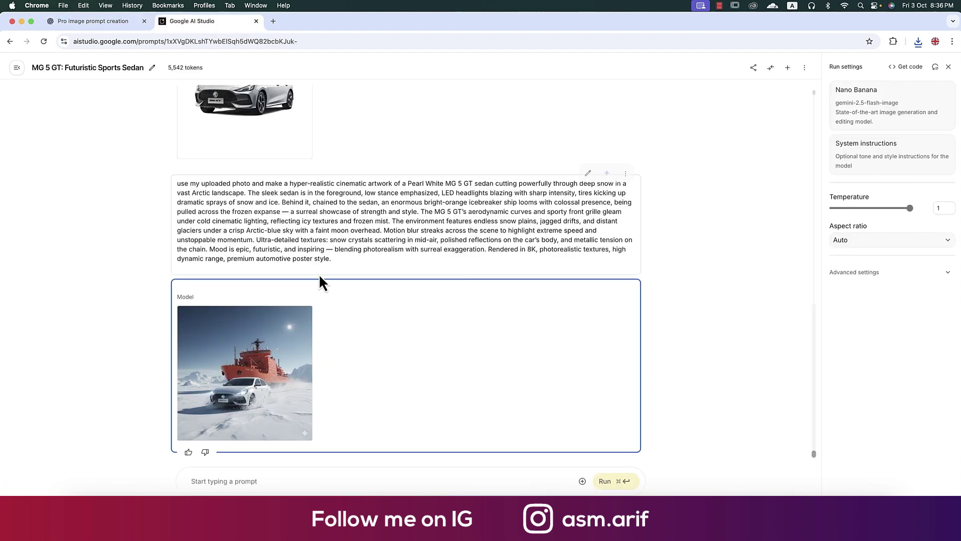
{"action": "left_click", "coordinate": [588, 173]}
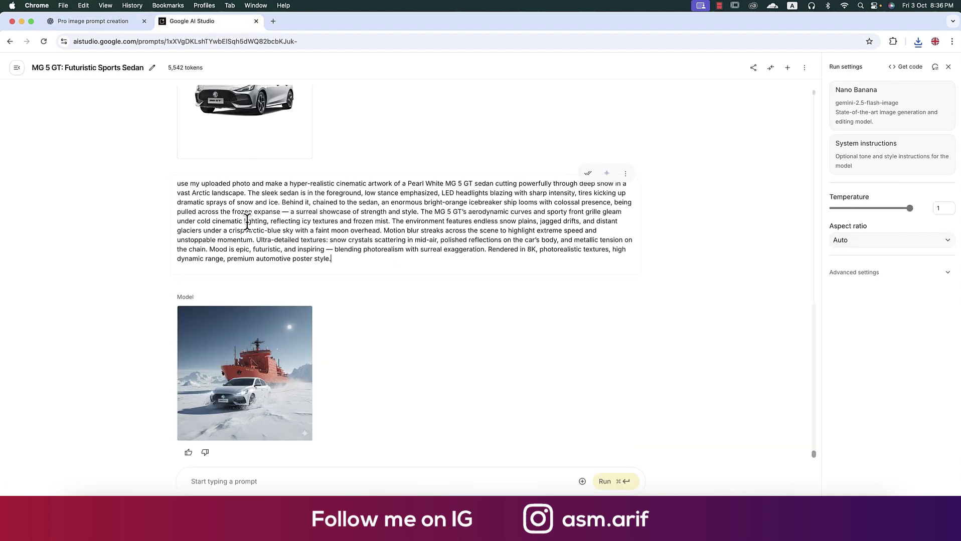
{"action": "left_click_drag", "start_coordinate": [290, 184], "coordinate": [369, 277]}
{"action": "key", "text": "super+v"}
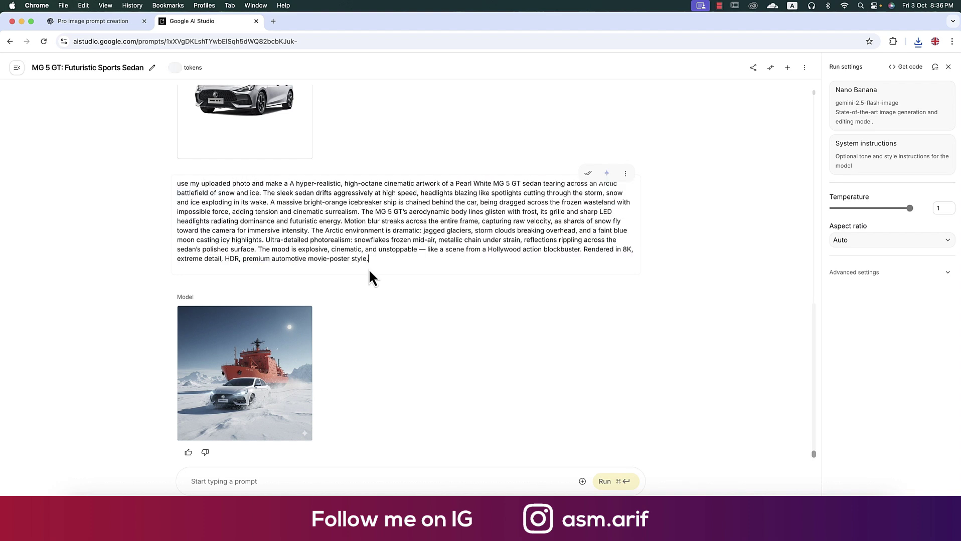
{"action": "left_click", "coordinate": [295, 184]}
{"action": "key", "text": "BackSpace"}
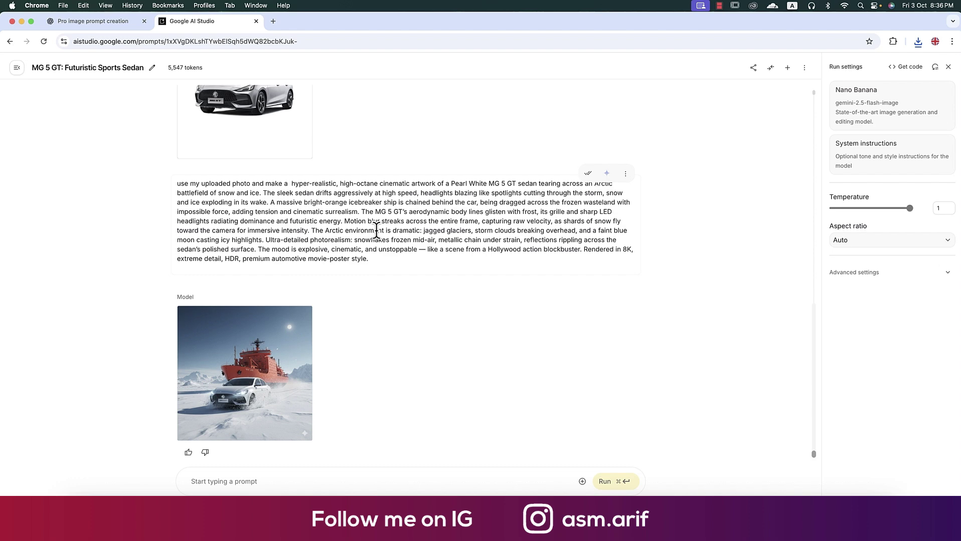
Rerun the edited prompt, then view the newly generated image enlarged and download it
{"action": "key", "text": "super+Return"}
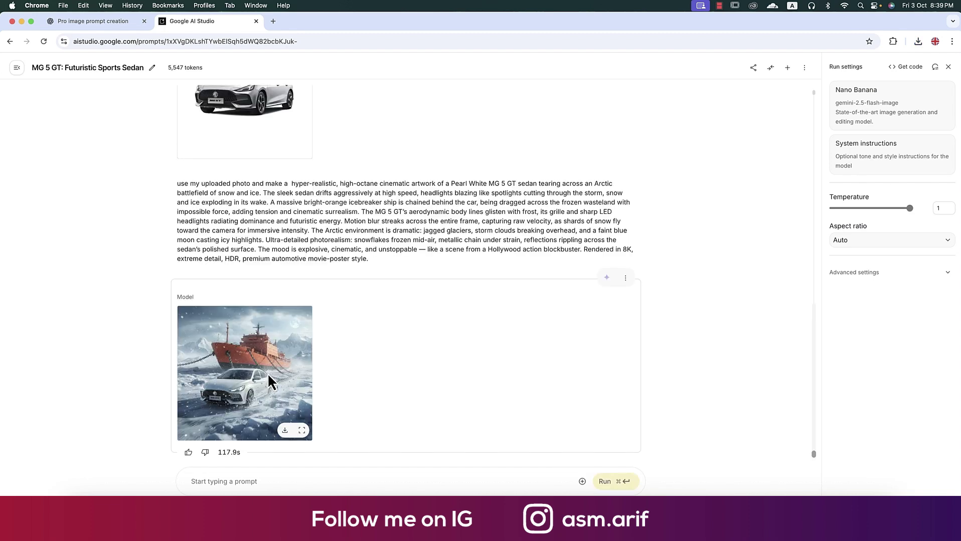
{"action": "left_click", "coordinate": [270, 382]}
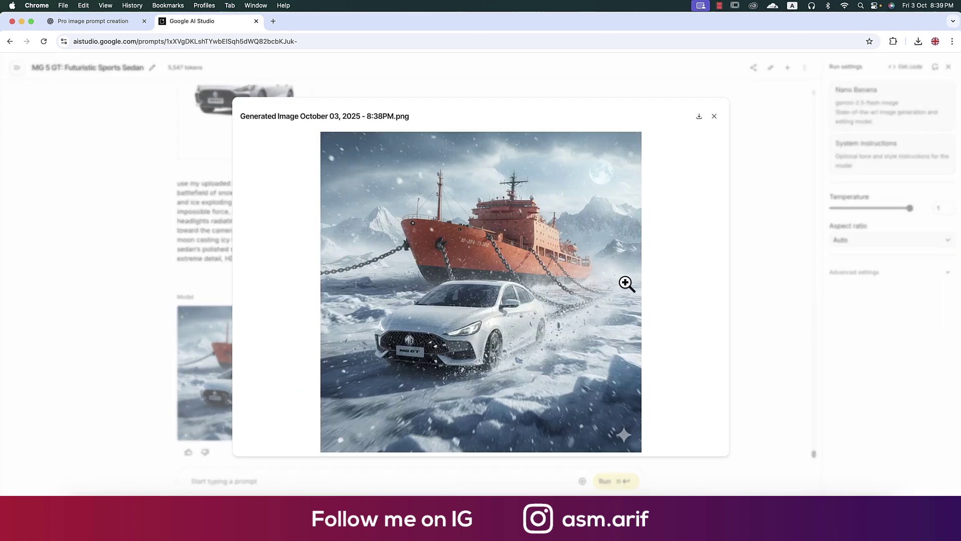
{"action": "left_click", "coordinate": [699, 117]}
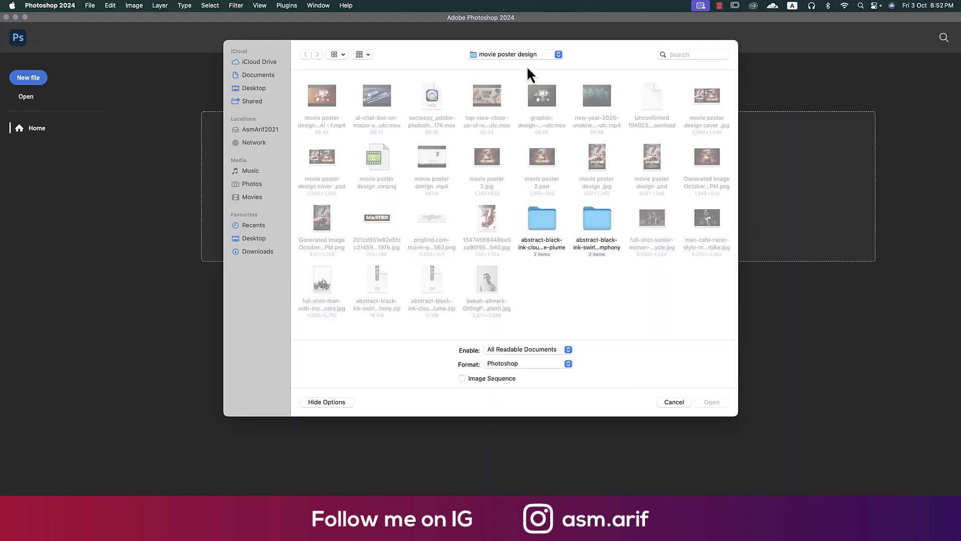
In the file-opening dialog, go to the "social mdeia poster" folder and preview the two square generated car-and-ship images
{"action": "left_click", "coordinate": [527, 55]}
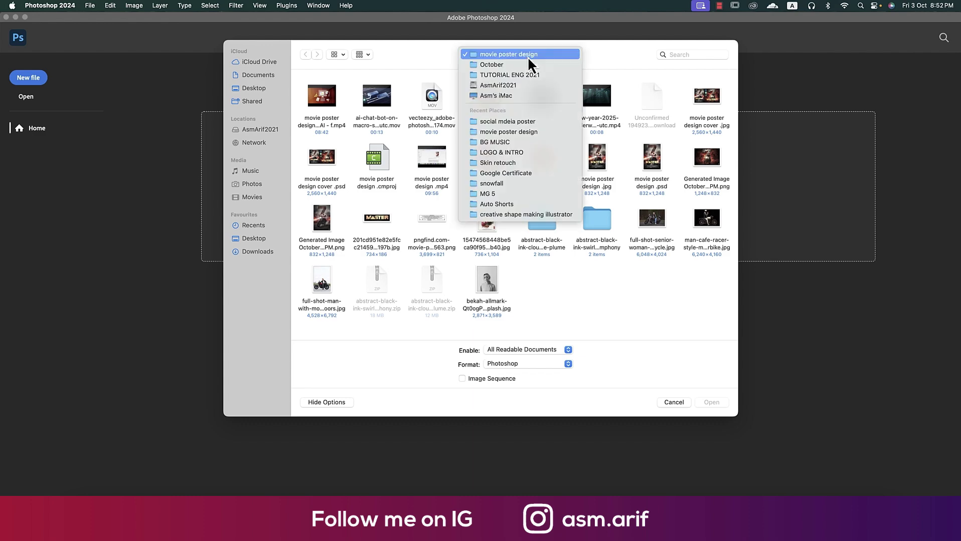
{"action": "left_click", "coordinate": [519, 122]}
{"action": "left_click", "coordinate": [539, 104]}
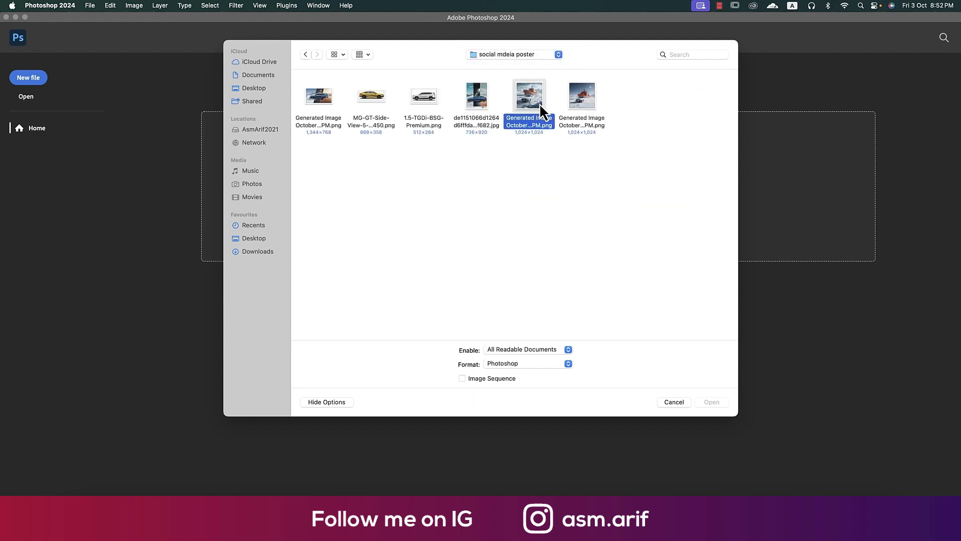
{"action": "key", "text": "space"}
{"action": "key", "text": "space"}
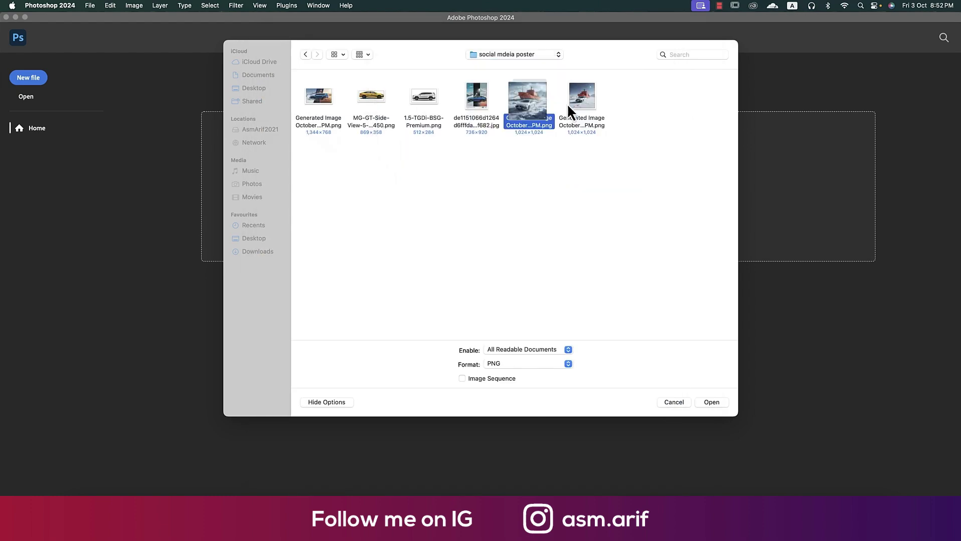
{"action": "left_click", "coordinate": [593, 99]}
{"action": "key", "text": "space"}
{"action": "key", "text": "space"}
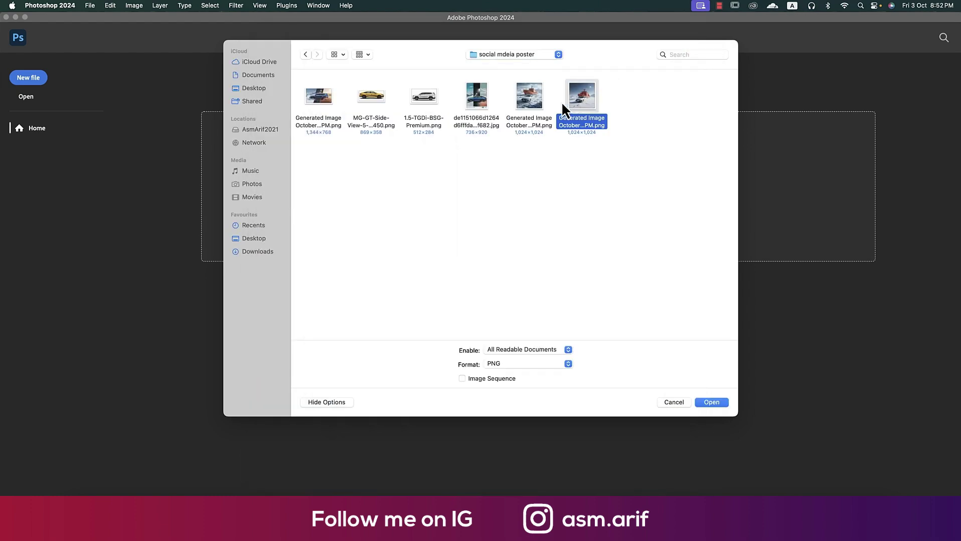
Preview and open "Generated Image October 03, 2025 - 8_38PM.png", and close the Nik Collection window
{"action": "left_click", "coordinate": [535, 102]}
{"action": "key", "text": "space"}
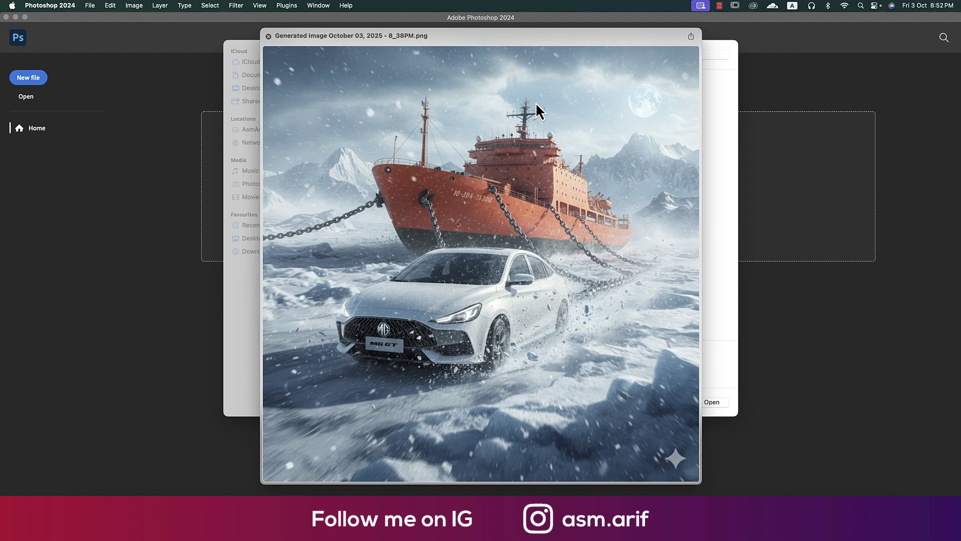
{"action": "key", "text": "space"}
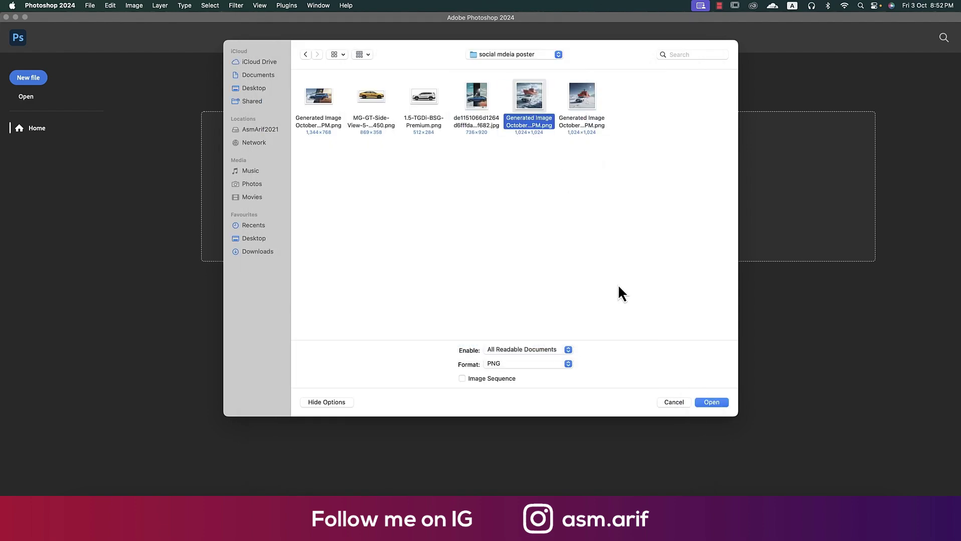
{"action": "left_click", "coordinate": [724, 402]}
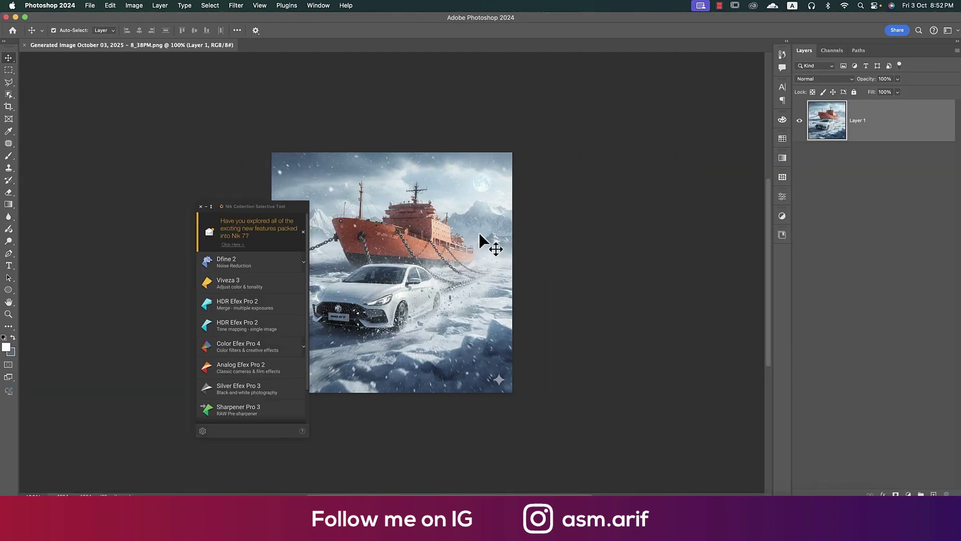
{"action": "left_click", "coordinate": [201, 207]}
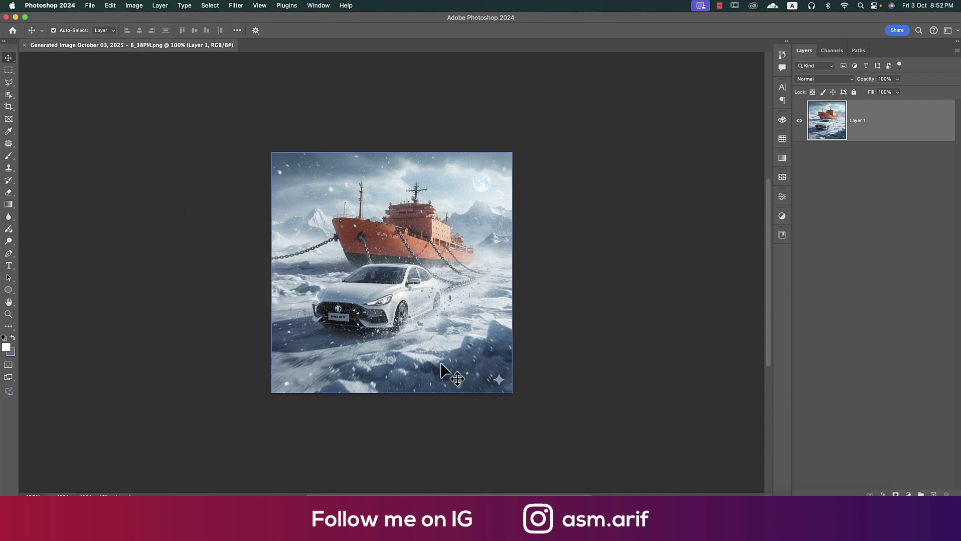
Select the star watermark in the image's lower-right corner, patch it with the dark snow just above it, and deselect
{"action": "scroll", "coordinate": [484, 378], "scroll_direction": "up", "scroll_amount": 8}
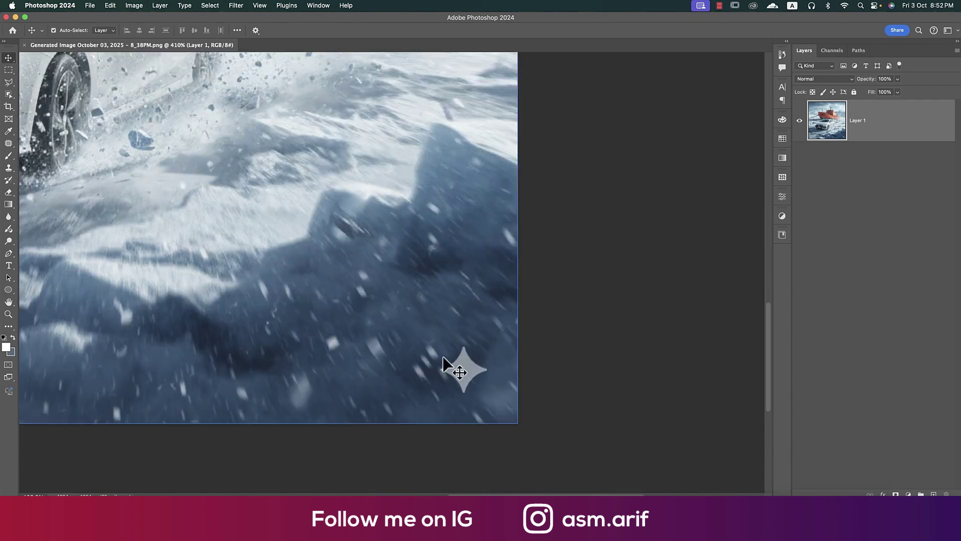
{"action": "left_click", "coordinate": [9, 70]}
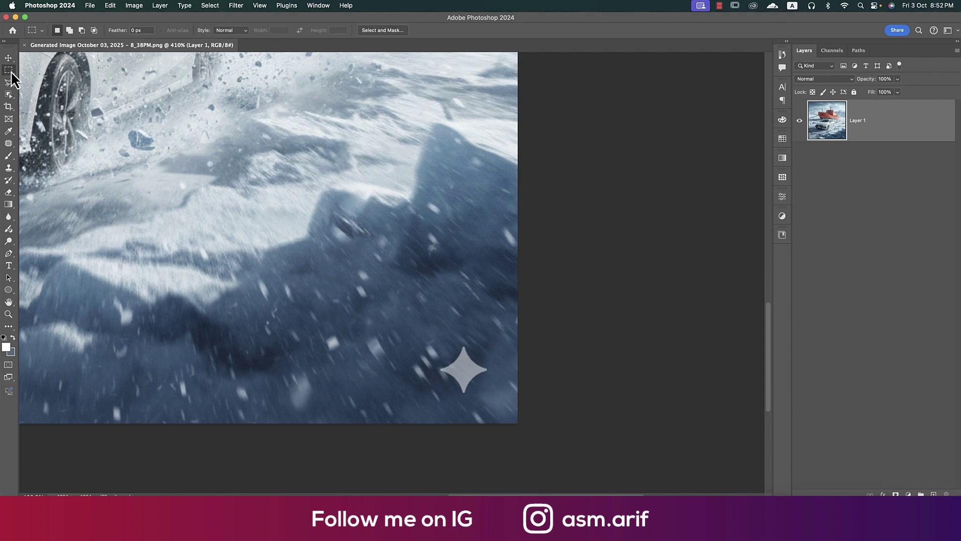
{"action": "left_click_drag", "start_coordinate": [433, 340], "coordinate": [489, 398]}
{"action": "left_click", "coordinate": [9, 143]}
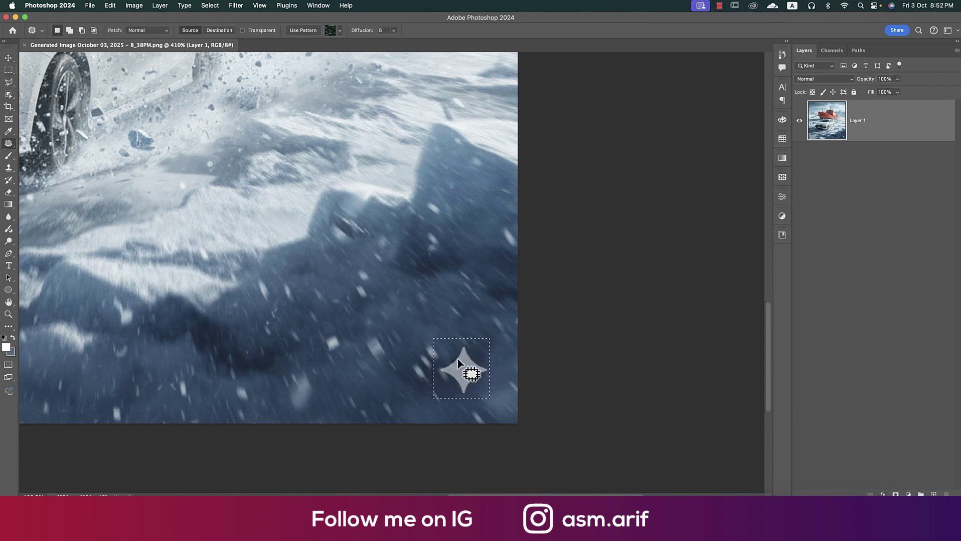
{"action": "left_click_drag", "start_coordinate": [457, 359], "coordinate": [456, 294]}
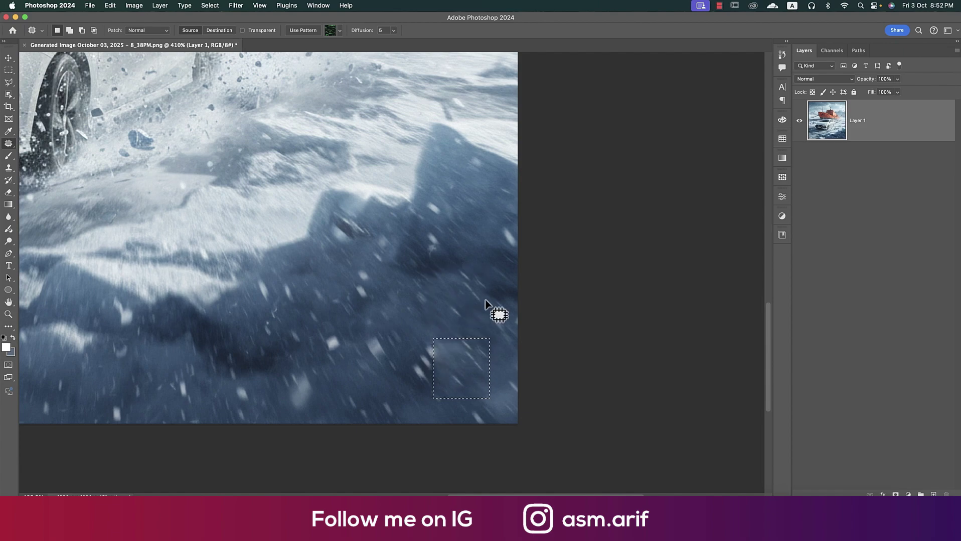
{"action": "key", "text": "super+d"}
{"action": "key", "text": "super+0"}
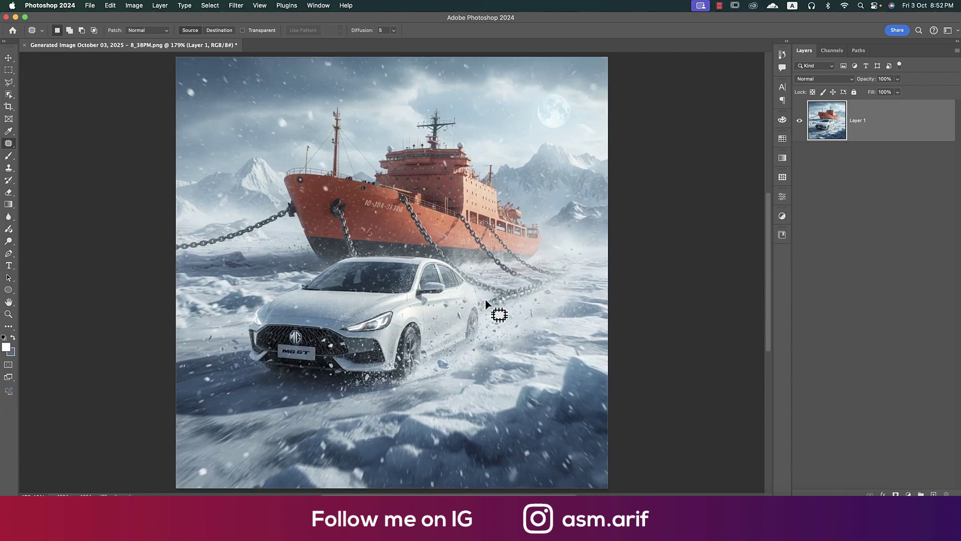
{"action": "left_click", "coordinate": [8, 58]}
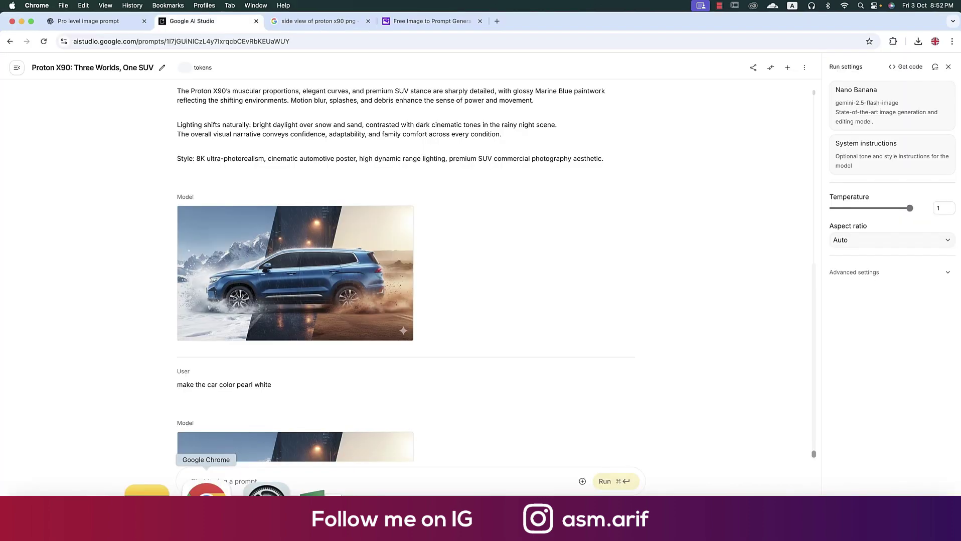
Switch to Chrome and search Google for "MG LOGO new" in a new tab
{"action": "key", "text": "super+t"}
{"action": "type", "text": "MG "}
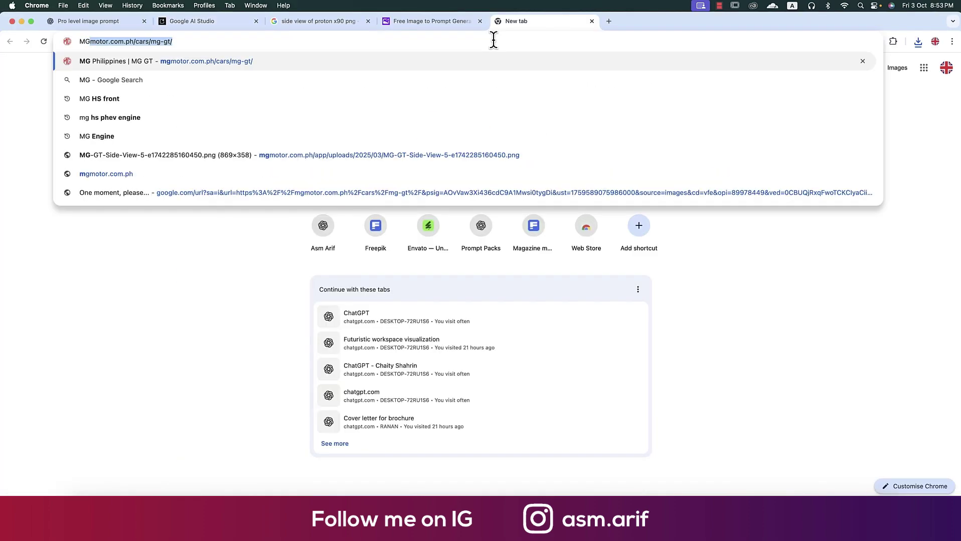
{"action": "type", "text": "LOGO new"}
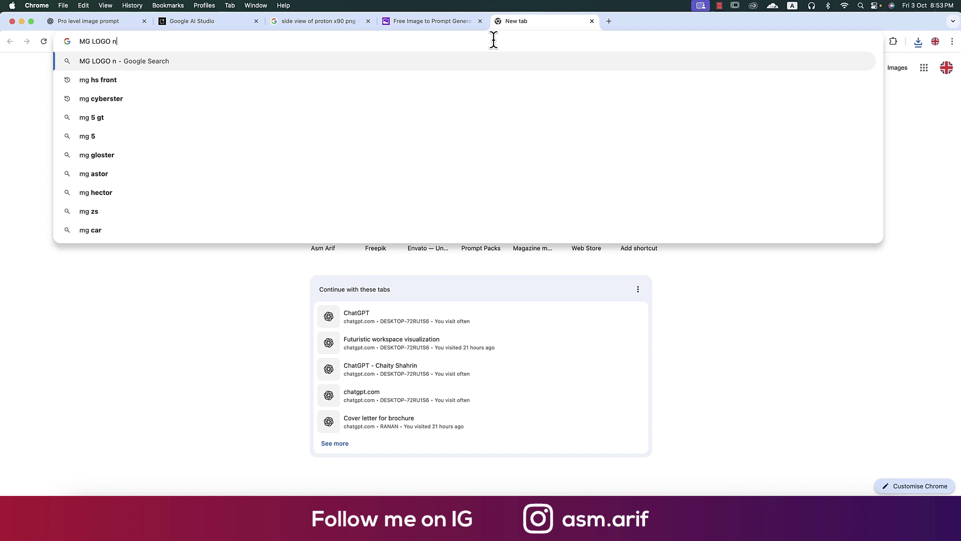
{"action": "key", "text": "Return"}
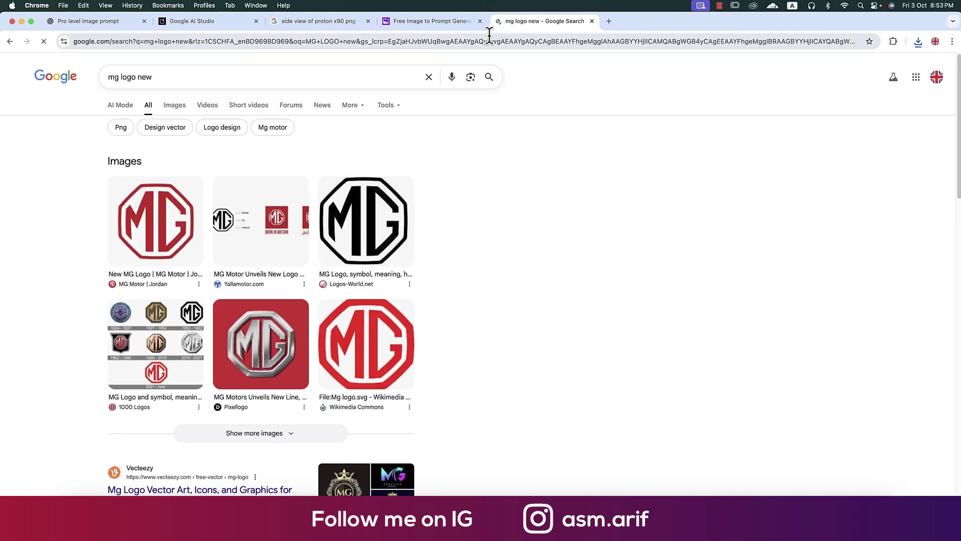
Copy the red MG logo image from the MG Motor Jordan result and paste it into the Photoshop poster document
{"action": "left_click", "coordinate": [407, 224]}
{"action": "left_click", "coordinate": [178, 221]}
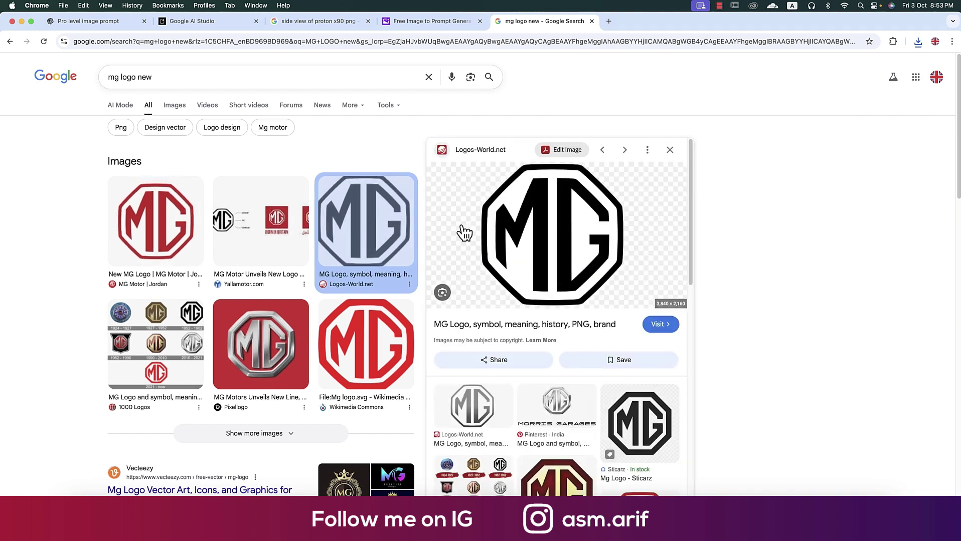
{"action": "left_click", "coordinate": [170, 228]}
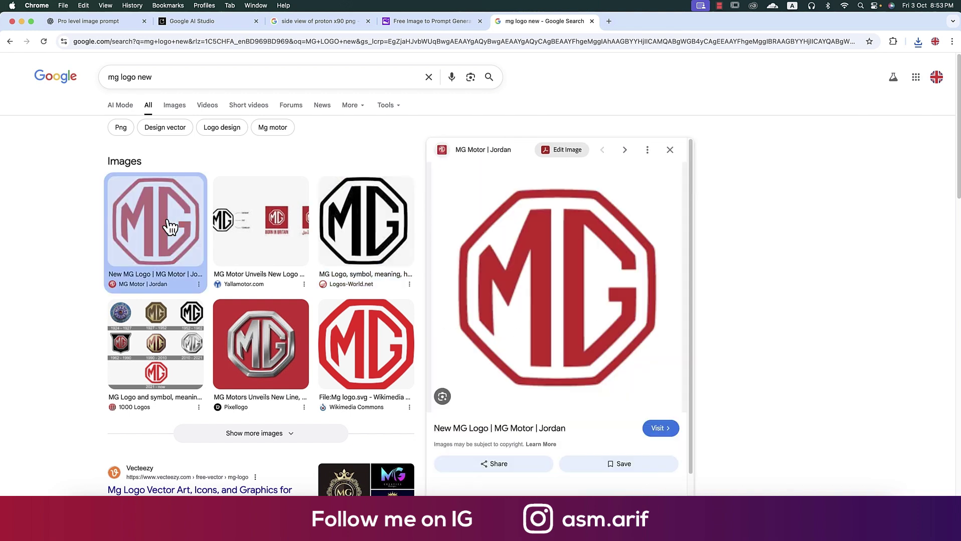
{"action": "right_click", "coordinate": [533, 233]}
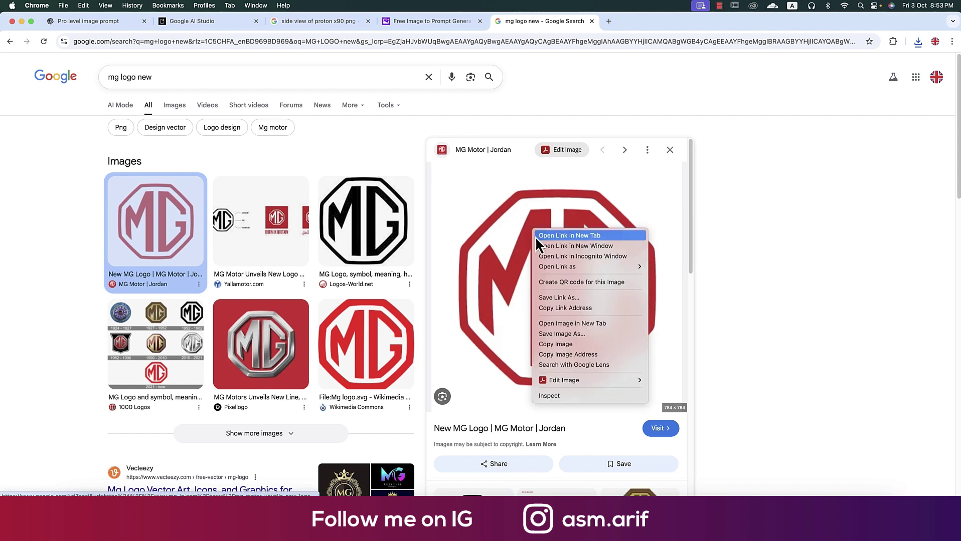
{"action": "left_click", "coordinate": [555, 345]}
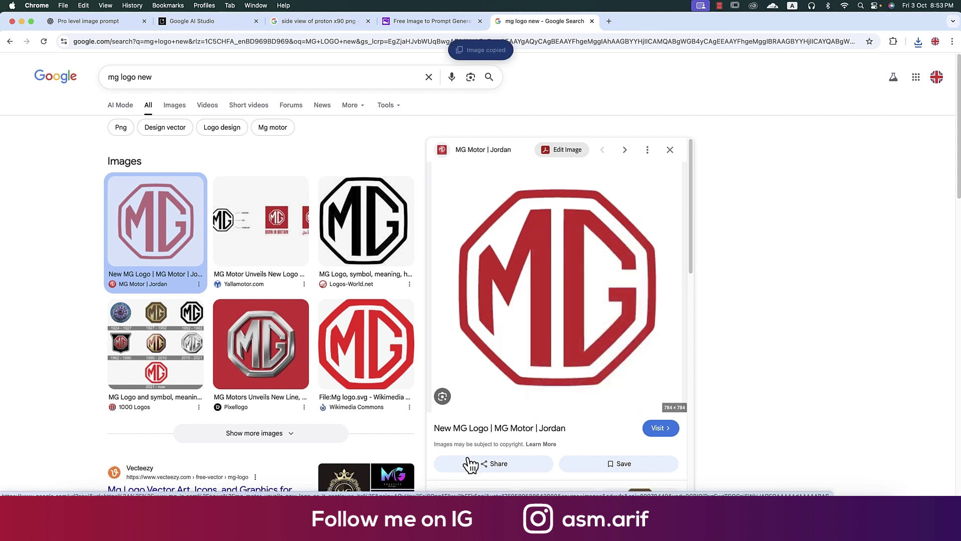
{"action": "left_click", "coordinate": [466, 506]}
{"action": "key", "text": "super+v"}
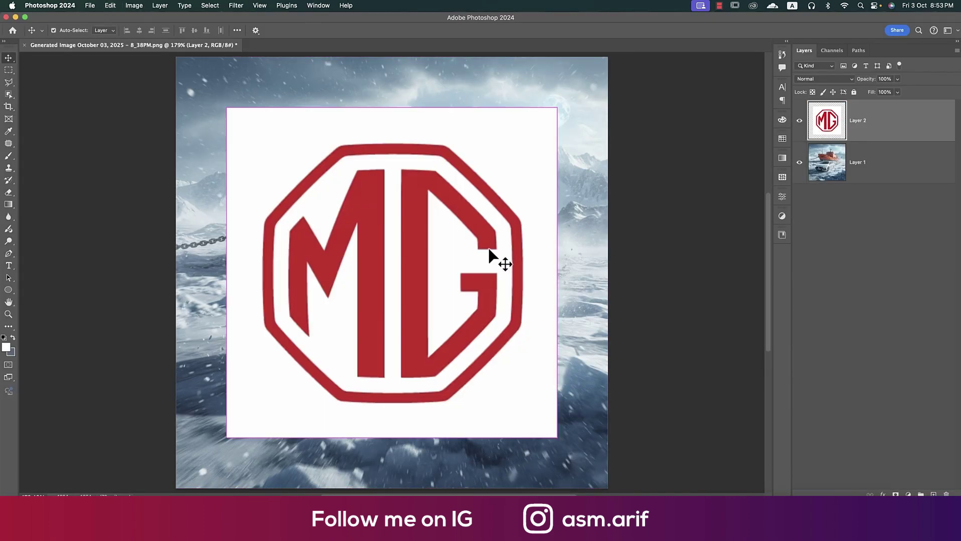
With Layer 1 hidden, delete the pasted logo's white background using the Magic Wand, deselect, and show Layer 1 again
{"action": "left_click", "coordinate": [9, 94]}
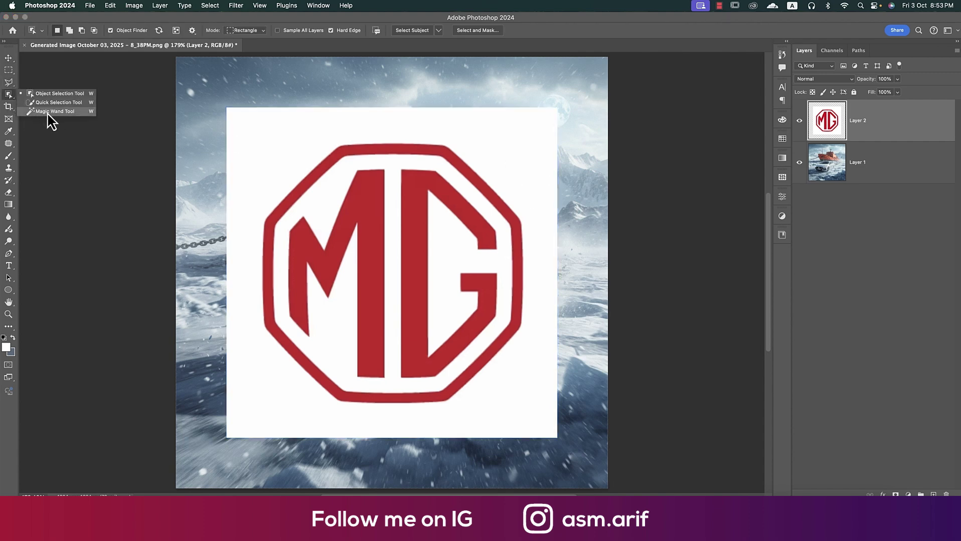
{"action": "left_click", "coordinate": [58, 113]}
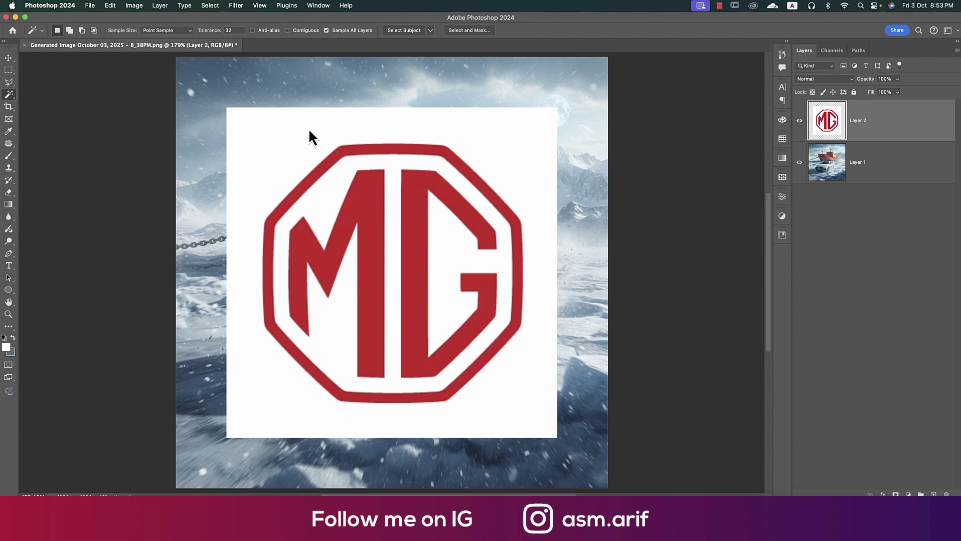
{"action": "left_click", "coordinate": [310, 138]}
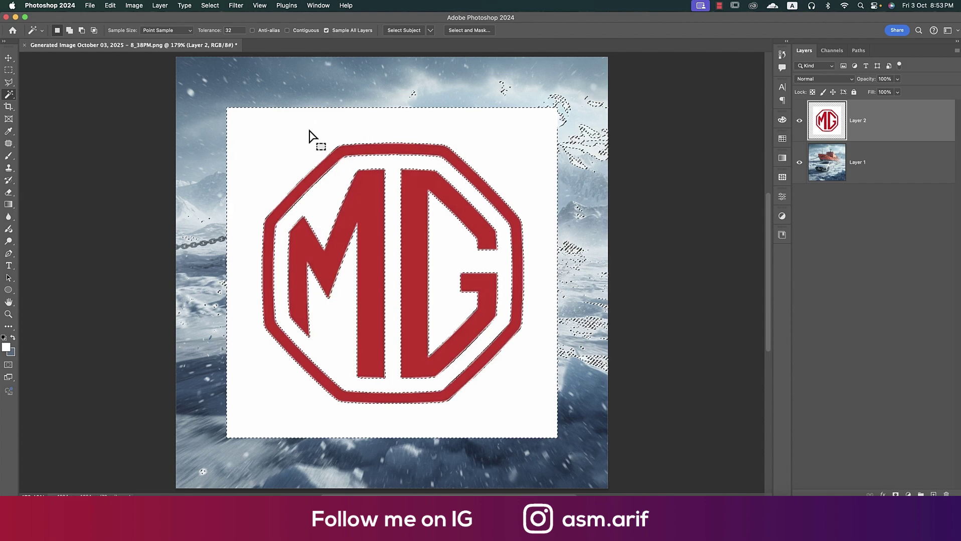
{"action": "left_click", "coordinate": [799, 162]}
{"action": "left_click", "coordinate": [690, 154]}
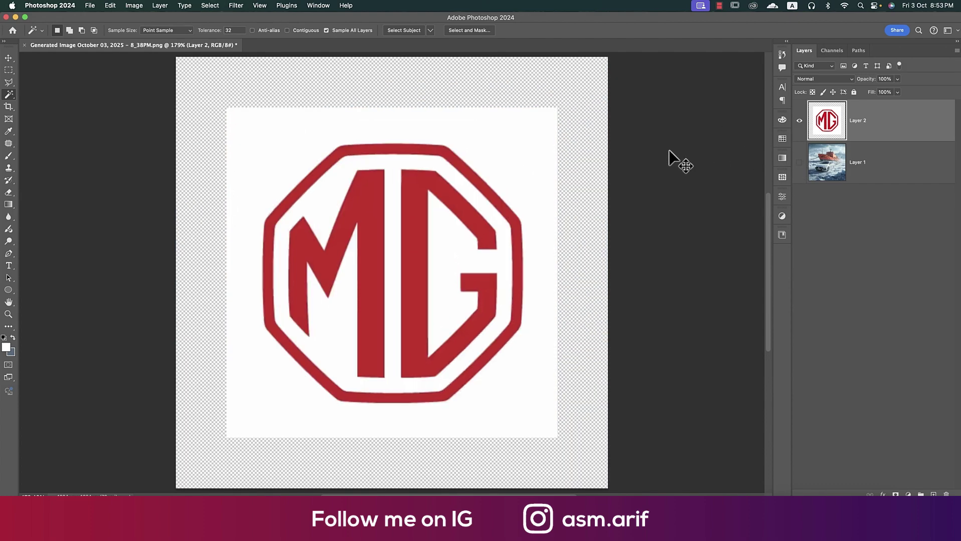
{"action": "left_click", "coordinate": [534, 141]}
{"action": "key", "text": "Delete"}
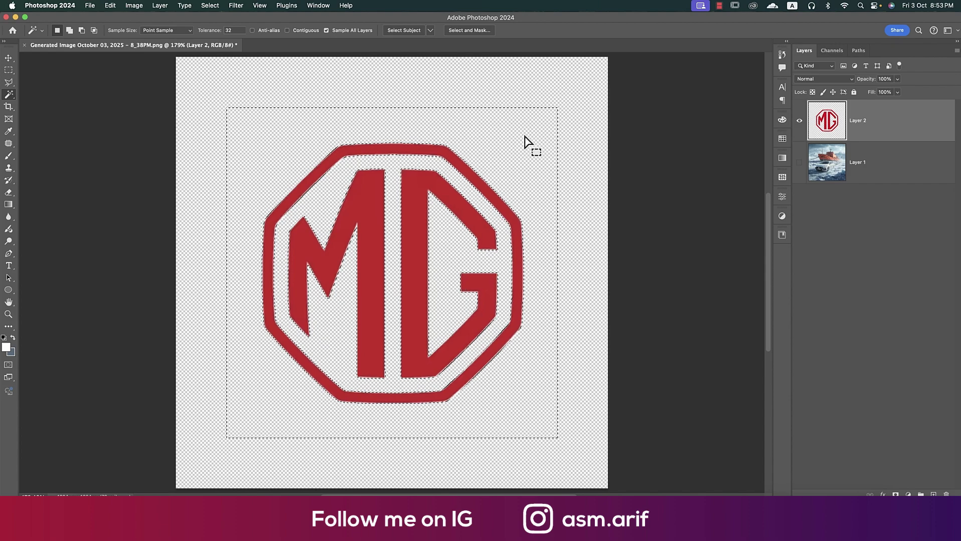
{"action": "key", "text": "super+d"}
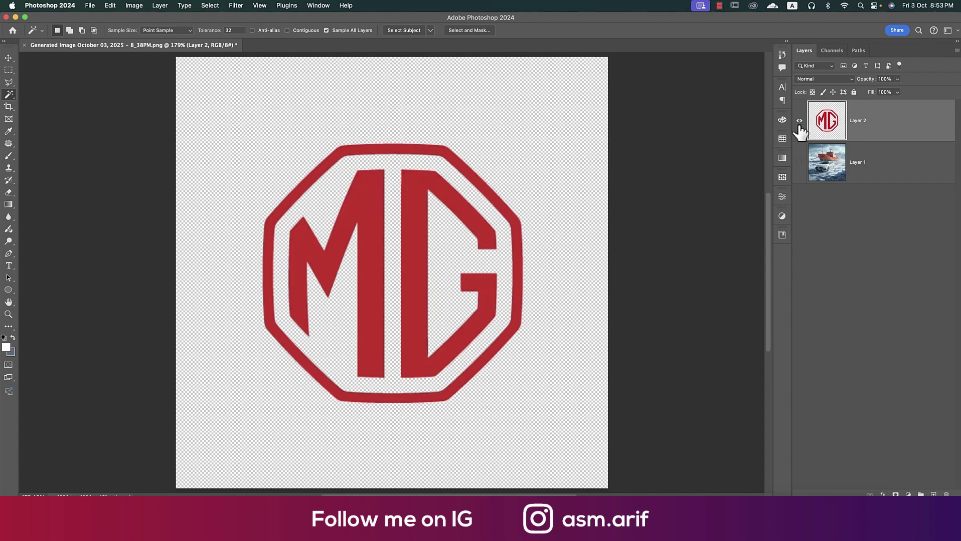
{"action": "left_click", "coordinate": [799, 163]}
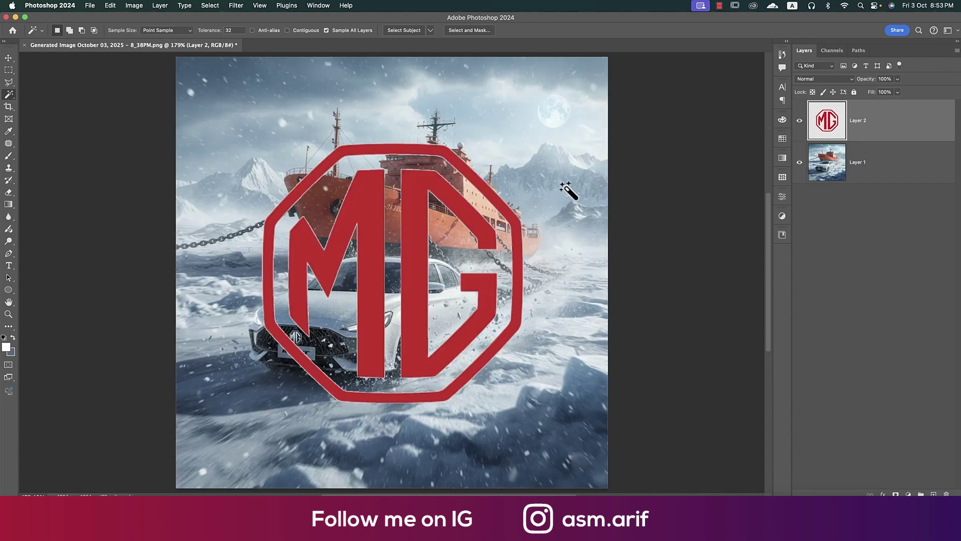
Scale the MG logo to about 20% and place it in the upper-left corner of the poster image
{"action": "key", "text": "super+t"}
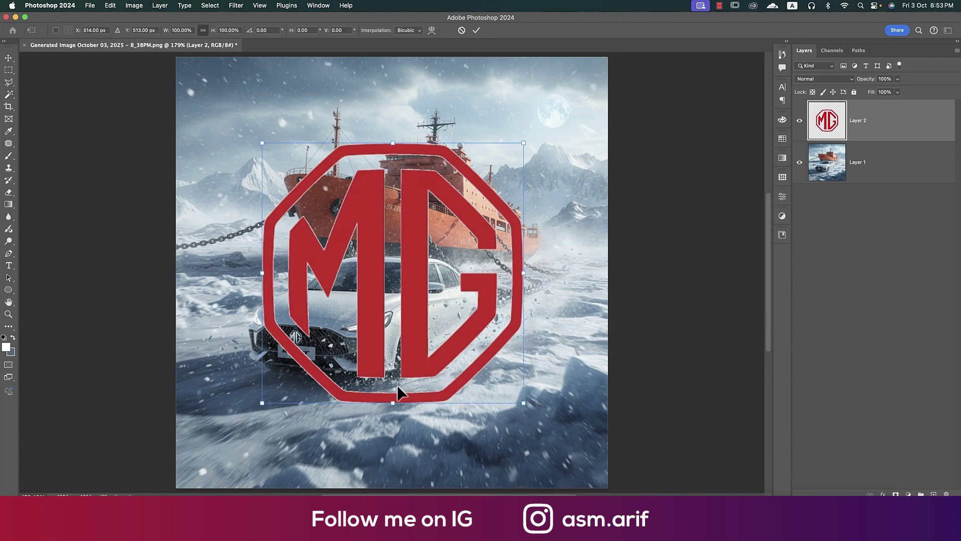
{"action": "left_click_drag", "start_coordinate": [395, 404], "coordinate": [236, 105]}
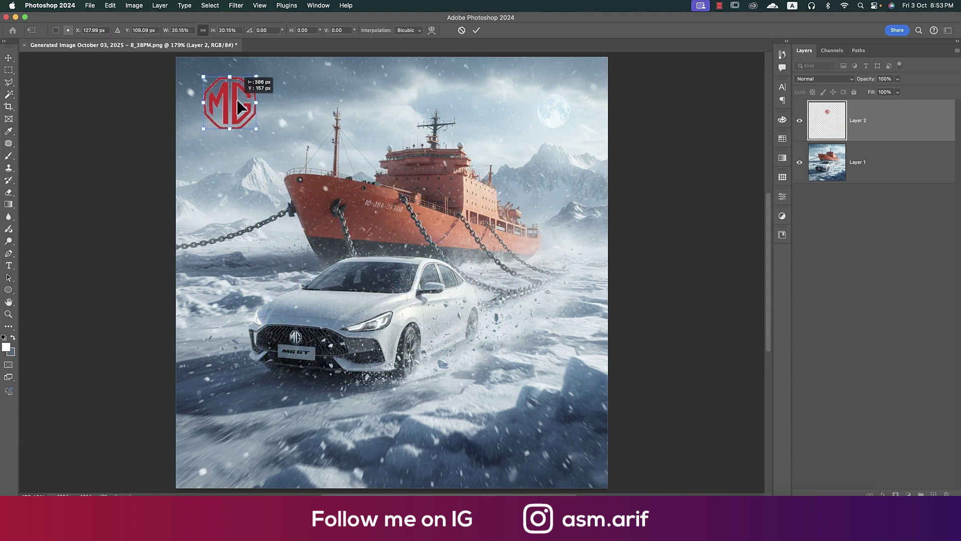
{"action": "left_click", "coordinate": [476, 30]}
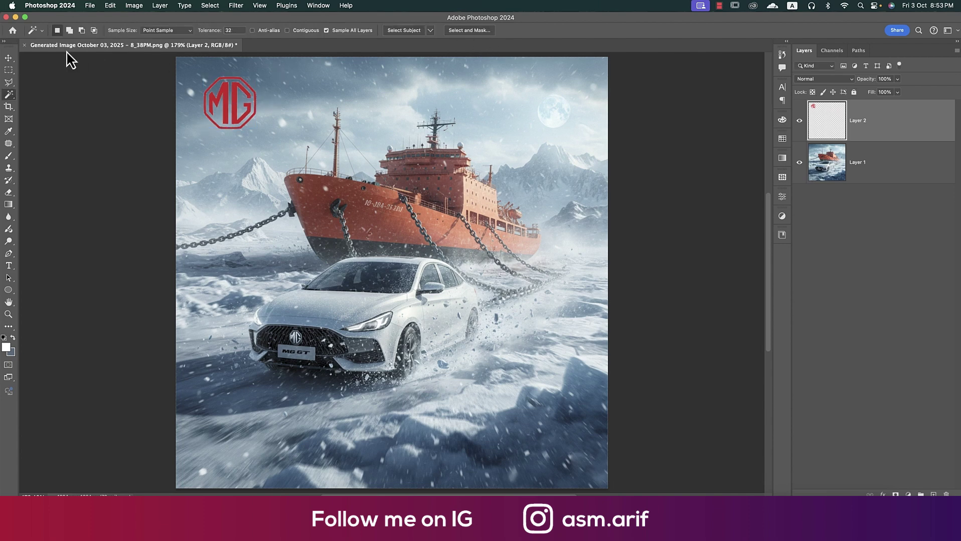
{"action": "left_click", "coordinate": [7, 58]}
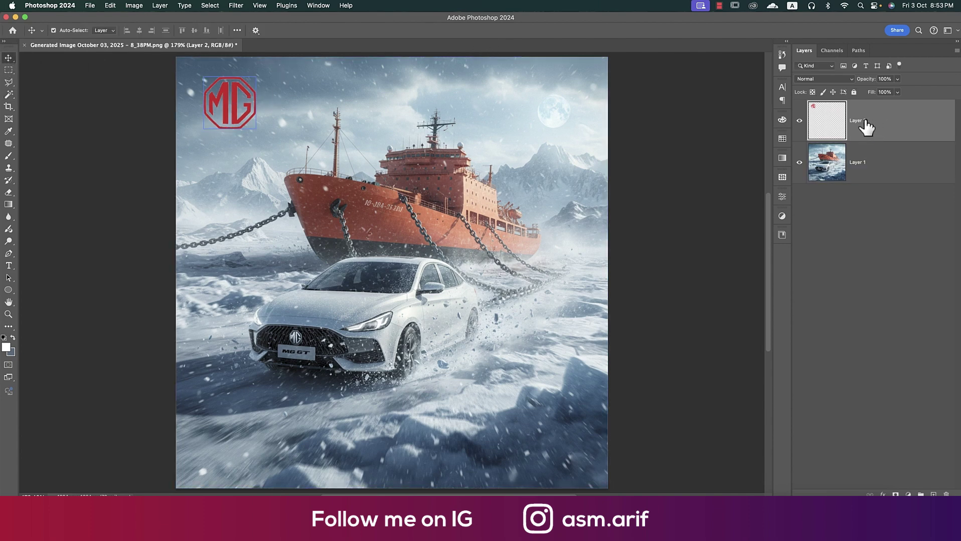
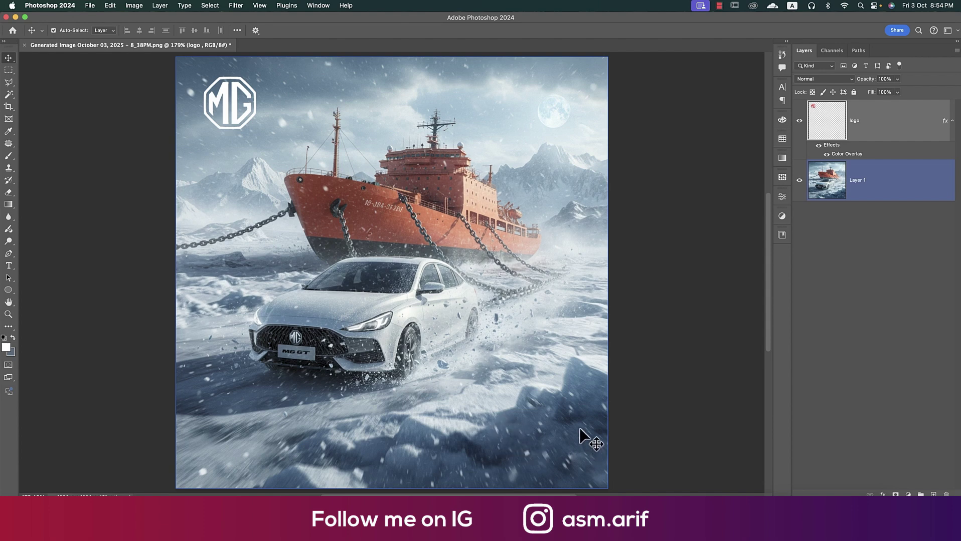
{"action": "left_click", "coordinate": [71, 377]}
{"action": "left_click", "coordinate": [9, 290]}
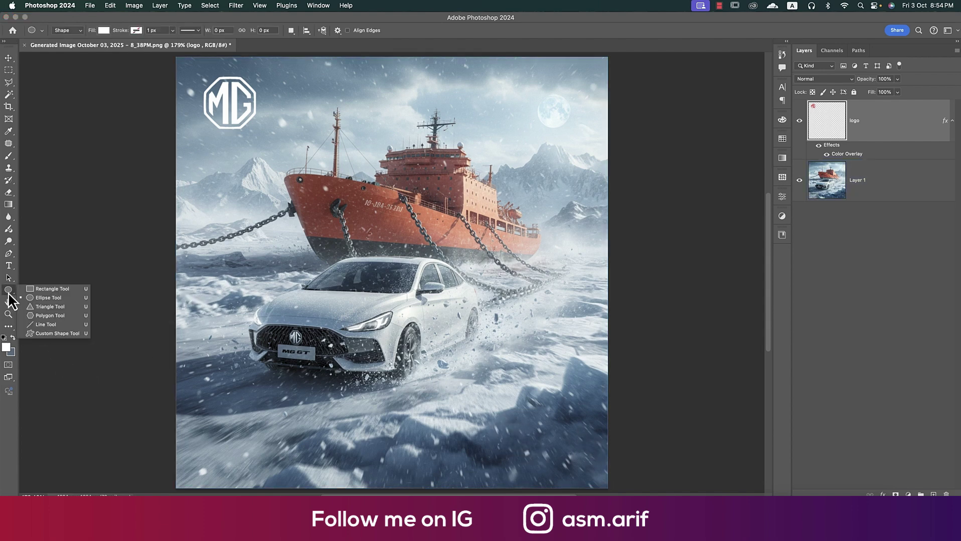
{"action": "left_click", "coordinate": [42, 289]}
{"action": "left_click_drag", "start_coordinate": [492, 452], "coordinate": [569, 457]}
{"action": "key", "text": "Escape"}
{"action": "key", "text": "v"}
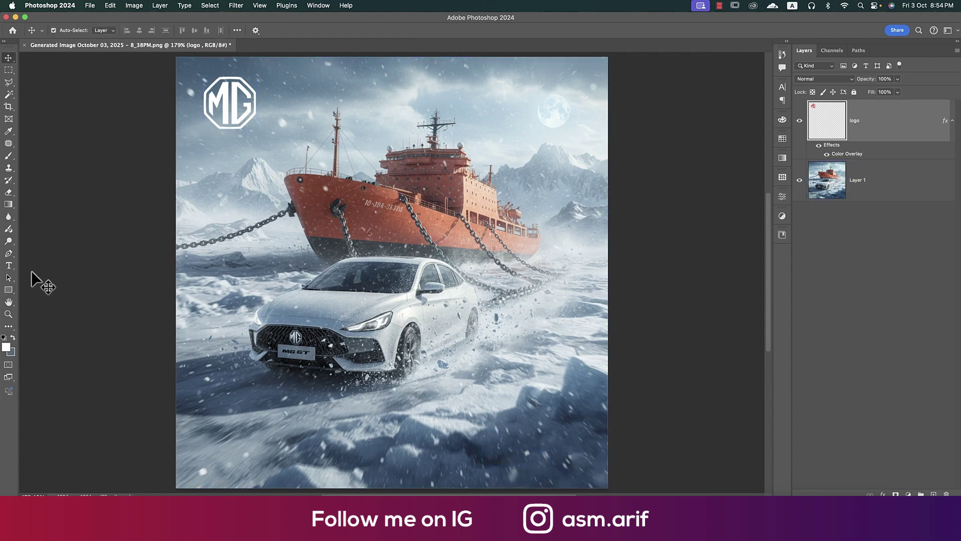
Add two lines of text near the poster's lower-right corner, reading "CALL NOW" with the phone number beneath it
{"action": "left_click", "coordinate": [481, 466]}
{"action": "type", "text": "CALL NOW"}
{"action": "key", "text": "Return"}
{"action": "type", "text": "01"}
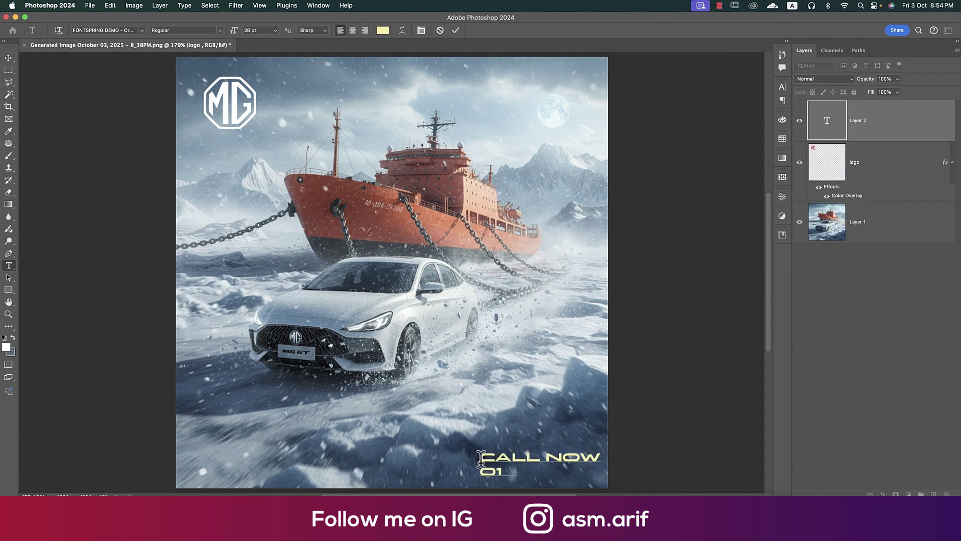
{"action": "type", "text": "23456789"}
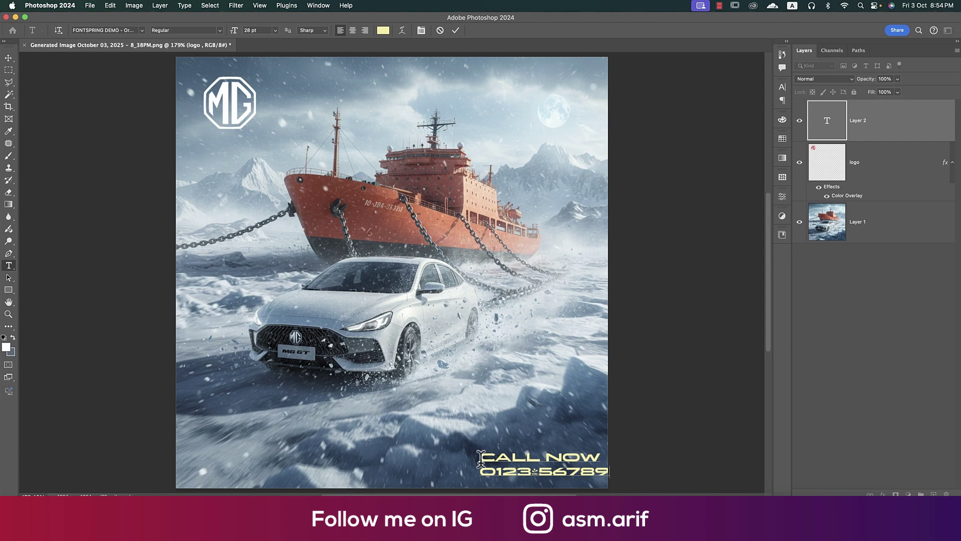
{"action": "left_click", "coordinate": [9, 59]}
Set the contact text's font to Poppins Medium
{"action": "left_click", "coordinate": [782, 87]}
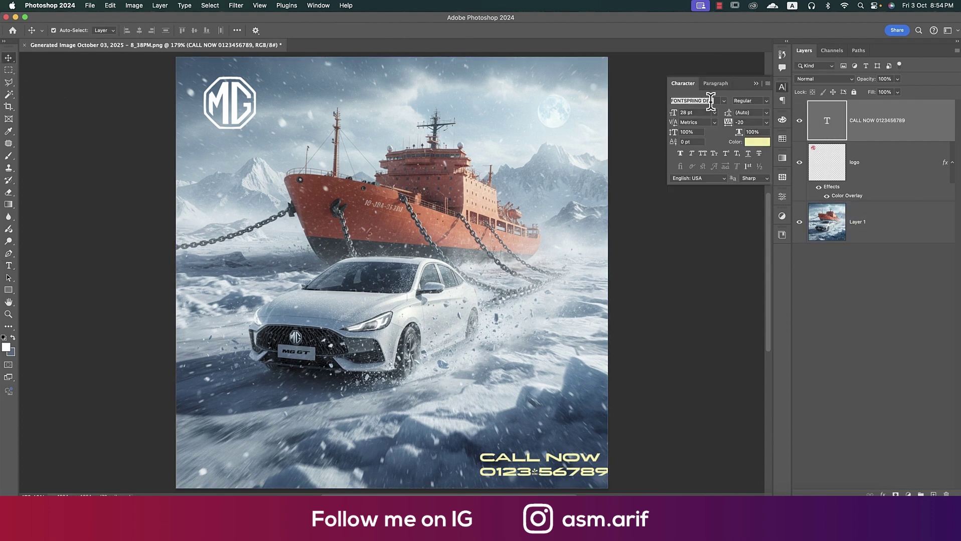
{"action": "left_click", "coordinate": [711, 100]}
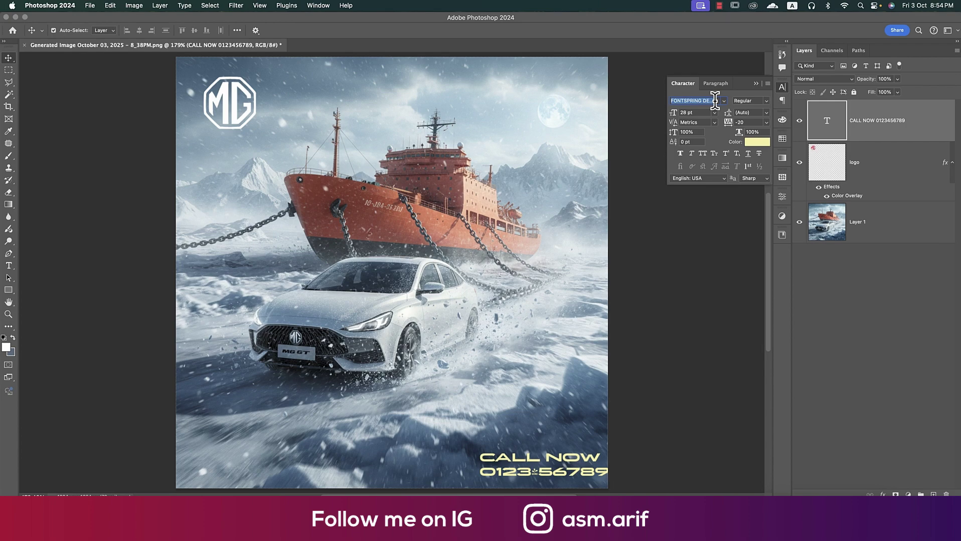
{"action": "type", "text": "Poppins"}
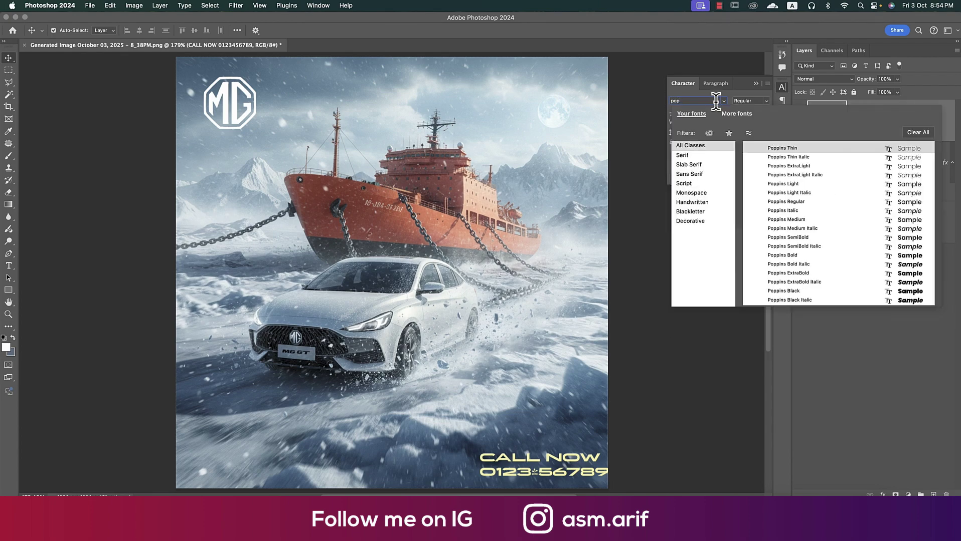
{"action": "left_click", "coordinate": [909, 223]}
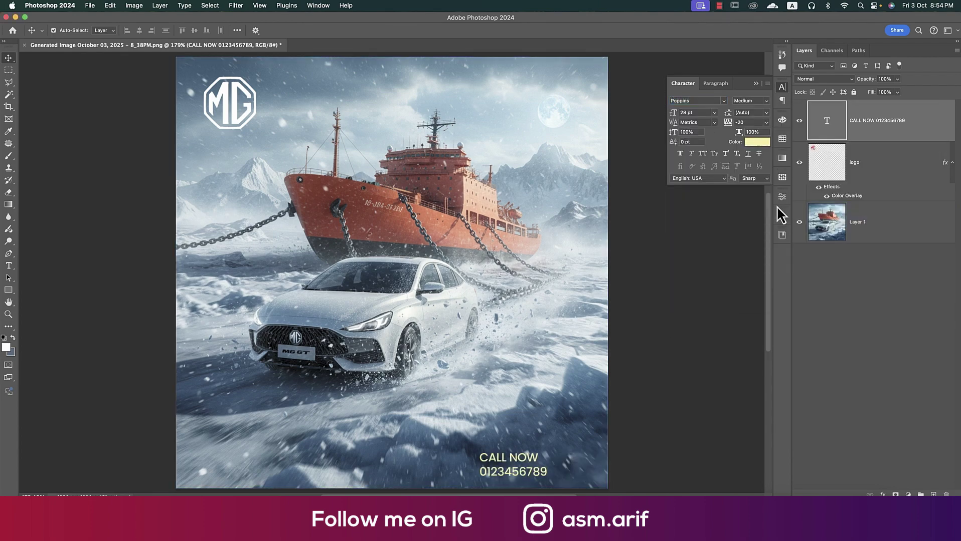
Set the contact text's font to Gill Sans Regular and move the text closer to the poster's right edge
{"action": "left_click_drag", "start_coordinate": [681, 97], "coordinate": [658, 95]}
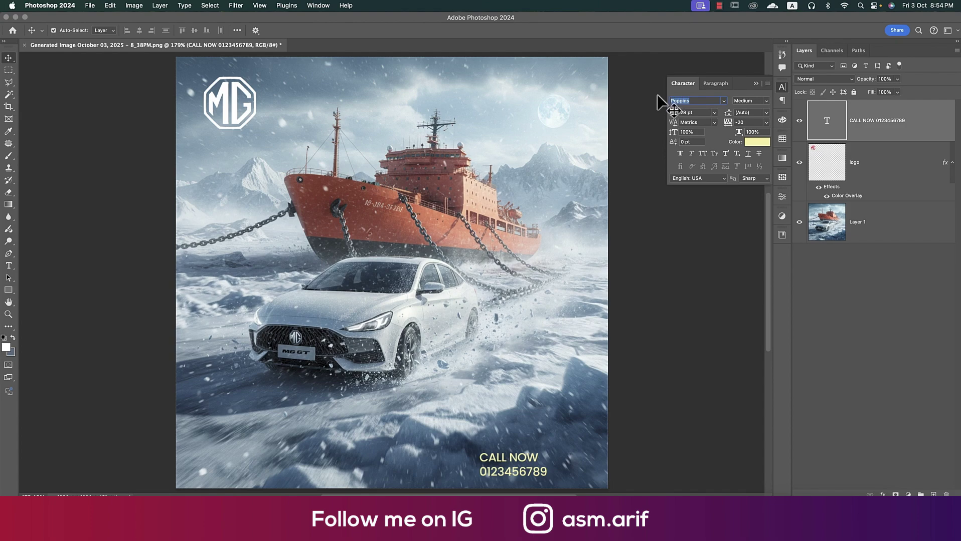
{"action": "type", "text": "gill"}
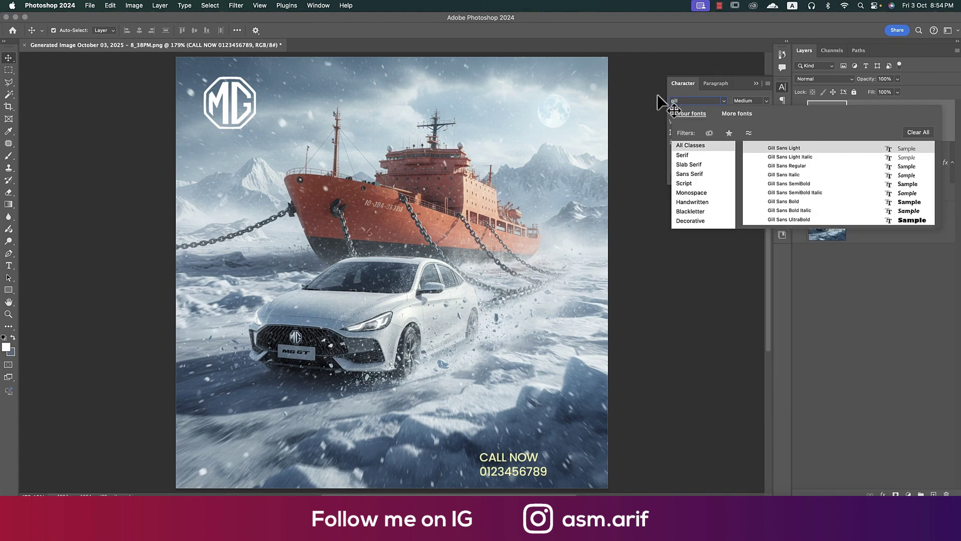
{"action": "left_click", "coordinate": [903, 167]}
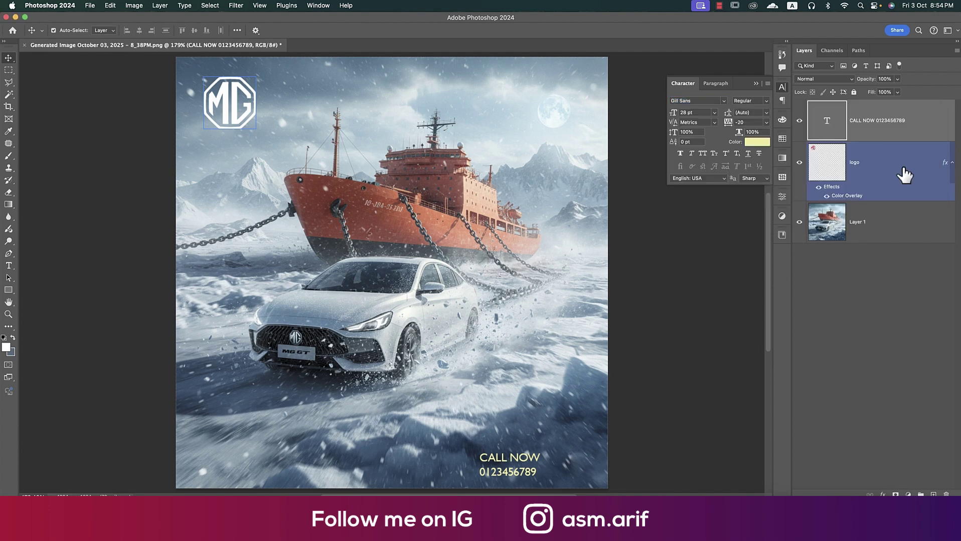
{"action": "left_click", "coordinate": [535, 336]}
{"action": "left_click", "coordinate": [534, 456]}
{"action": "left_click_drag", "start_coordinate": [534, 456], "coordinate": [576, 454]}
Right-align the contact text and set its font size to 22 pt
{"action": "left_click", "coordinate": [782, 90]}
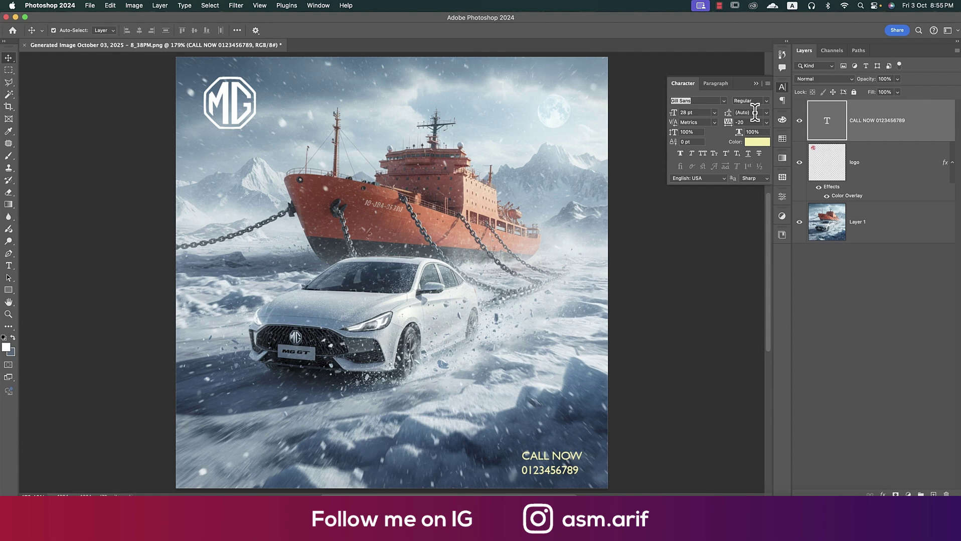
{"action": "left_click", "coordinate": [715, 86]}
{"action": "left_click", "coordinate": [703, 101]}
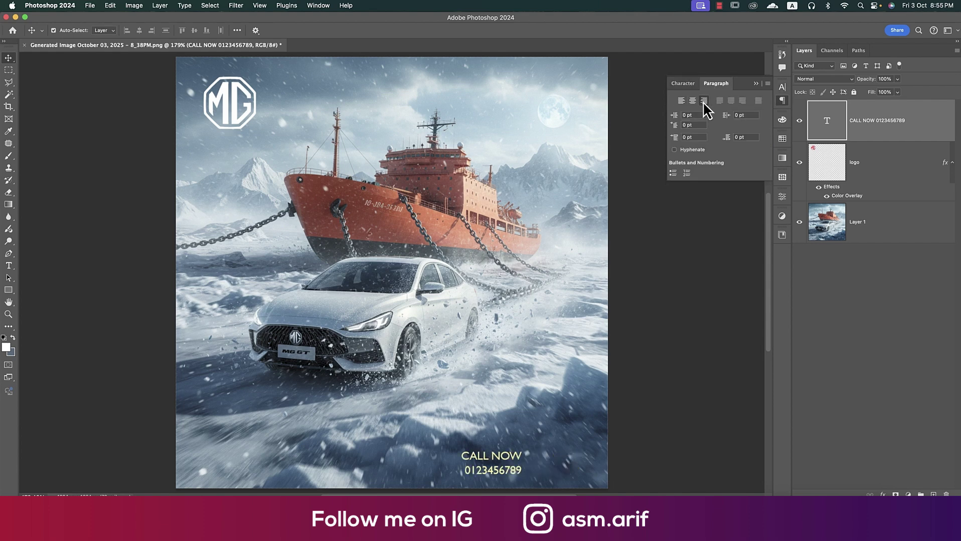
{"action": "left_click", "coordinate": [688, 84]}
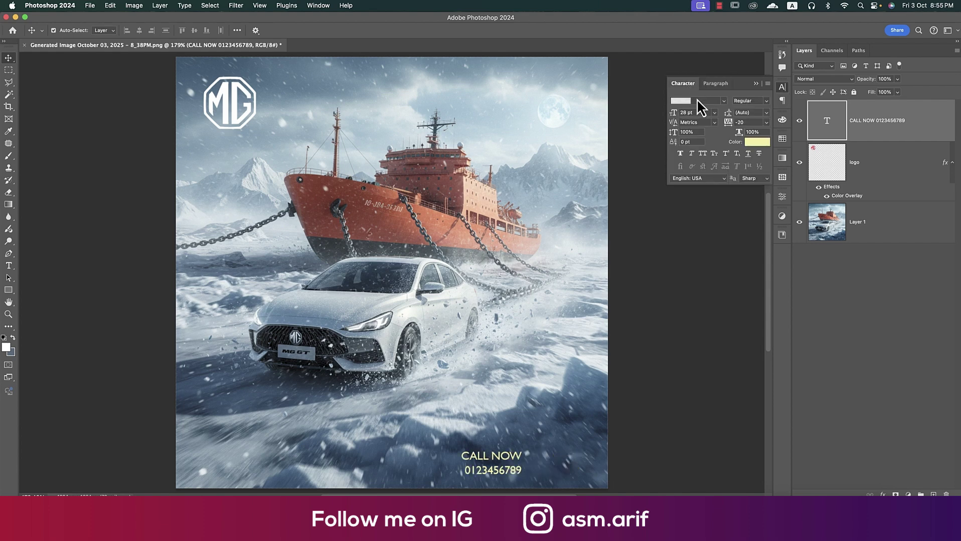
{"action": "type", "text": "22"}
{"action": "key", "text": "Return"}
Rewrite the contact text as a single line, with "CALL NOW:" followed by the phone number
{"action": "left_click", "coordinate": [520, 457]}
{"action": "double_click", "coordinate": [520, 457]}
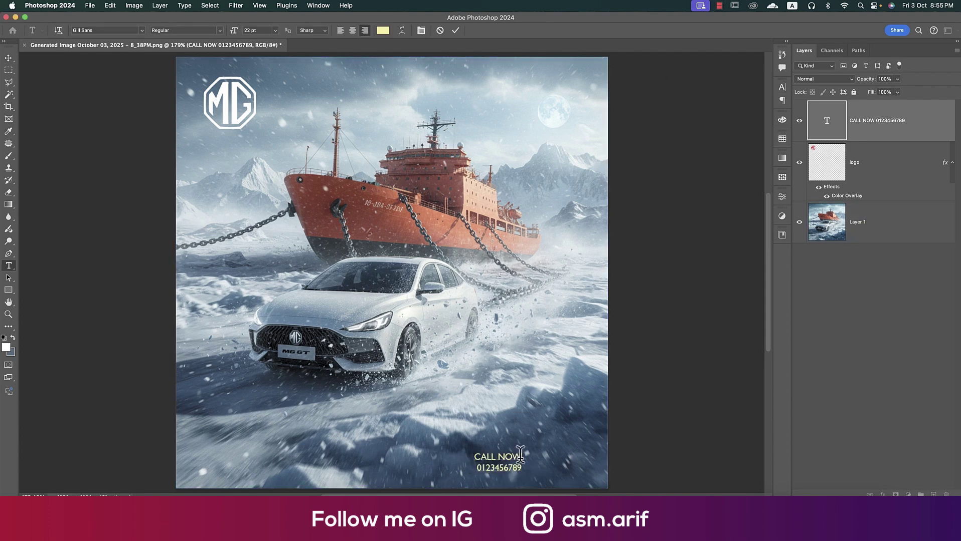
{"action": "key", "text": "Delete"}
{"action": "type", "text": ":0123456789"}
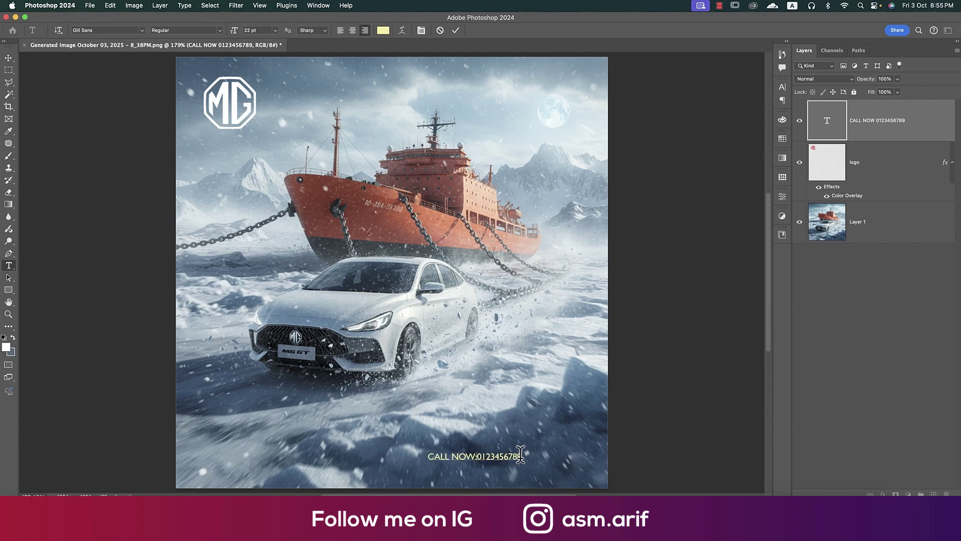
{"action": "left_click", "coordinate": [9, 58]}
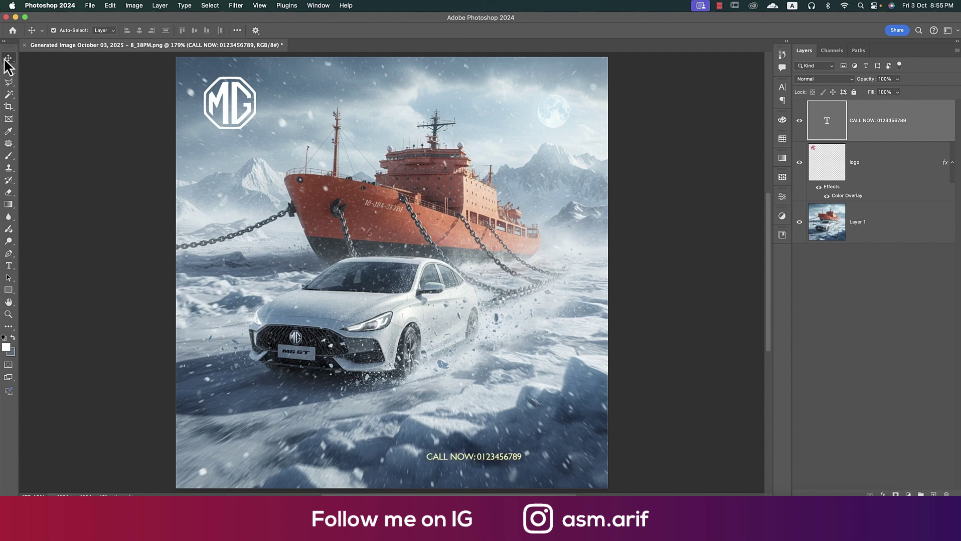
Move the contact line into the poster's lower-right corner and recolor it white (ffffff), sampled from the MG logo
{"action": "left_click_drag", "start_coordinate": [517, 458], "coordinate": [585, 468]}
{"action": "left_click", "coordinate": [784, 89]}
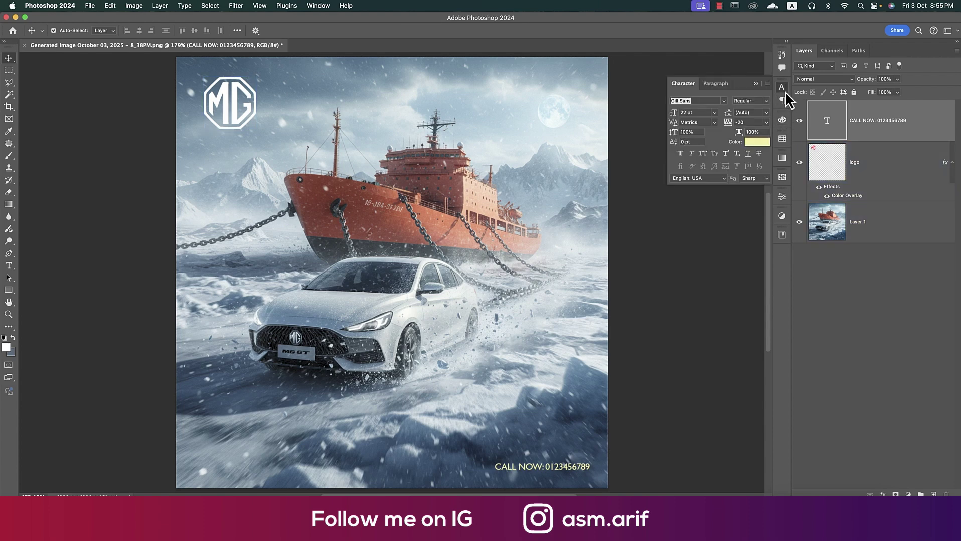
{"action": "left_click", "coordinate": [766, 142]}
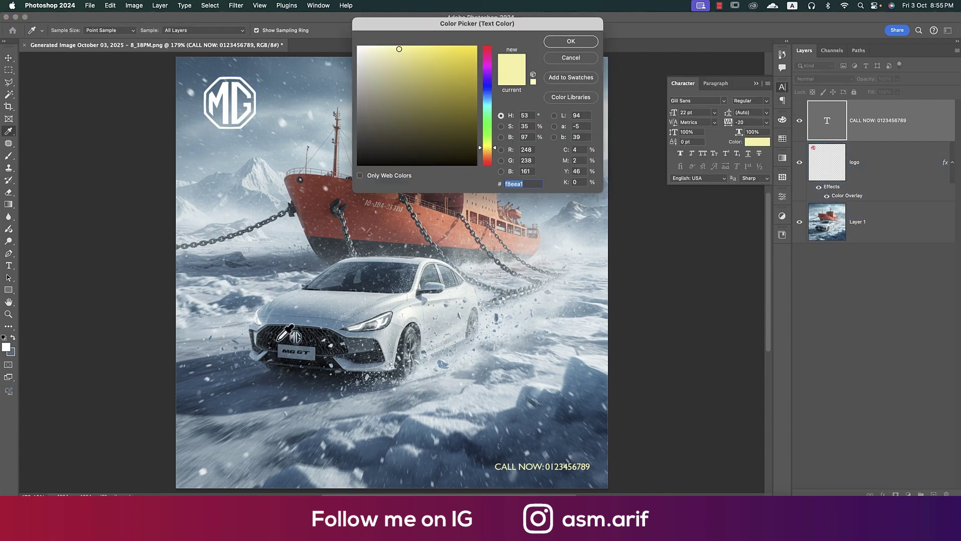
{"action": "left_click", "coordinate": [238, 124]}
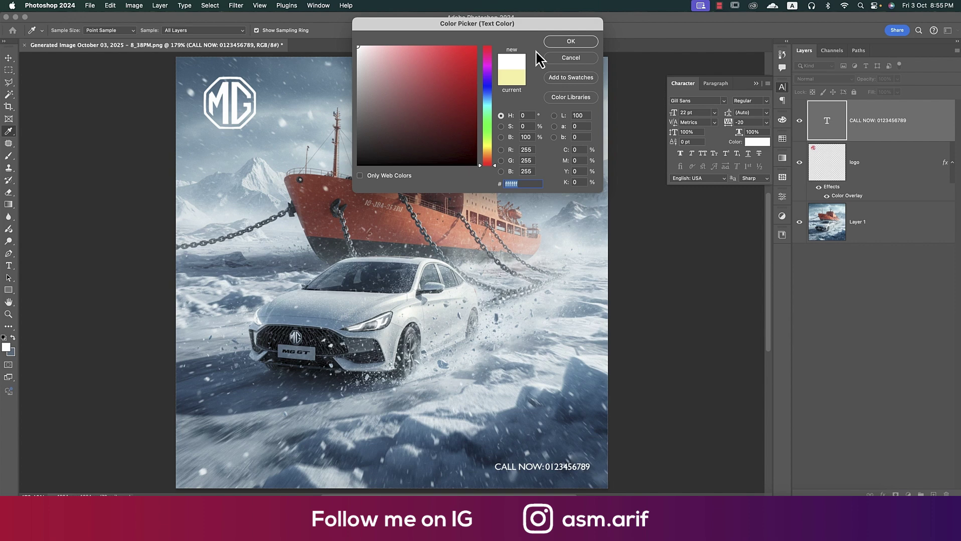
{"action": "left_click", "coordinate": [569, 42]}
{"action": "left_click", "coordinate": [755, 84]}
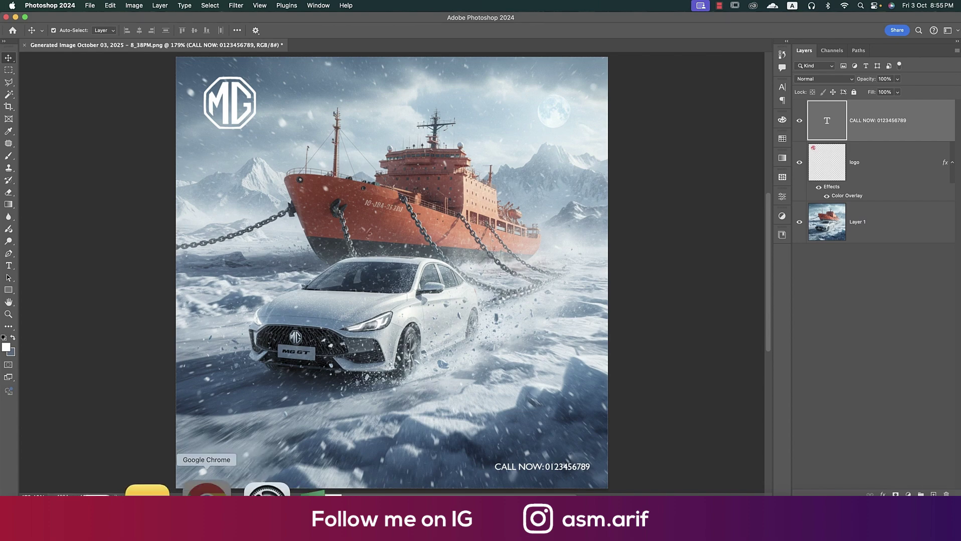
Switch to Chrome and open the Flaticon website in the current tab
{"action": "left_click", "coordinate": [201, 489]}
{"action": "left_click", "coordinate": [347, 38]}
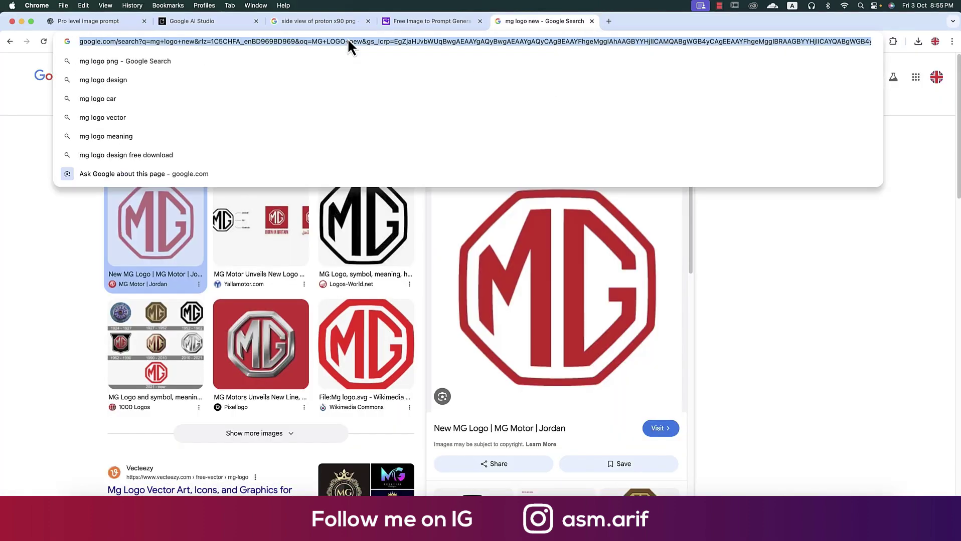
{"action": "type", "text": "flaticvo"}
{"action": "key", "text": "Return"}
{"action": "left_click", "coordinate": [125, 155]}
Search Flaticon for "call" and download the black circular Phone Call icon as a PNG
{"action": "left_click", "coordinate": [395, 211]}
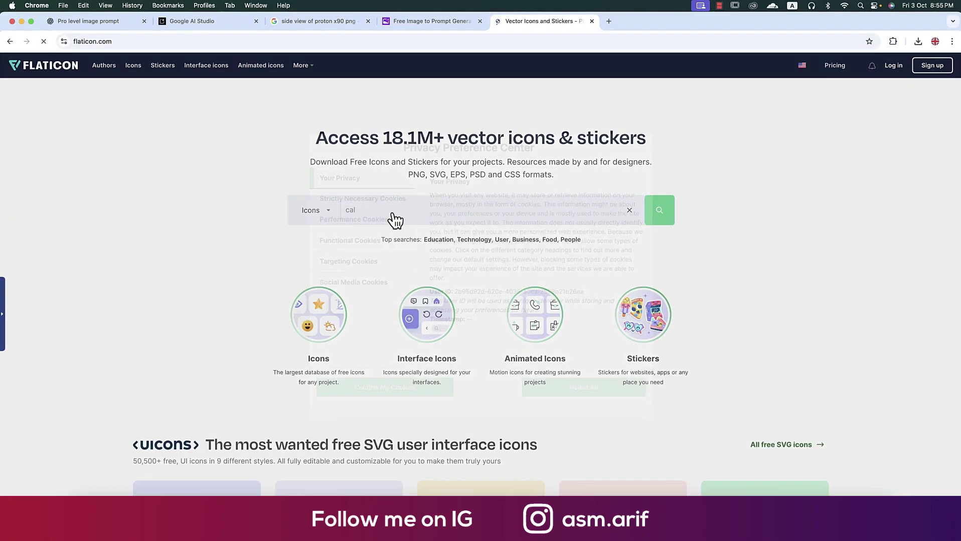
{"action": "type", "text": "call"}
{"action": "key", "text": "Return"}
{"action": "left_click", "coordinate": [341, 216]}
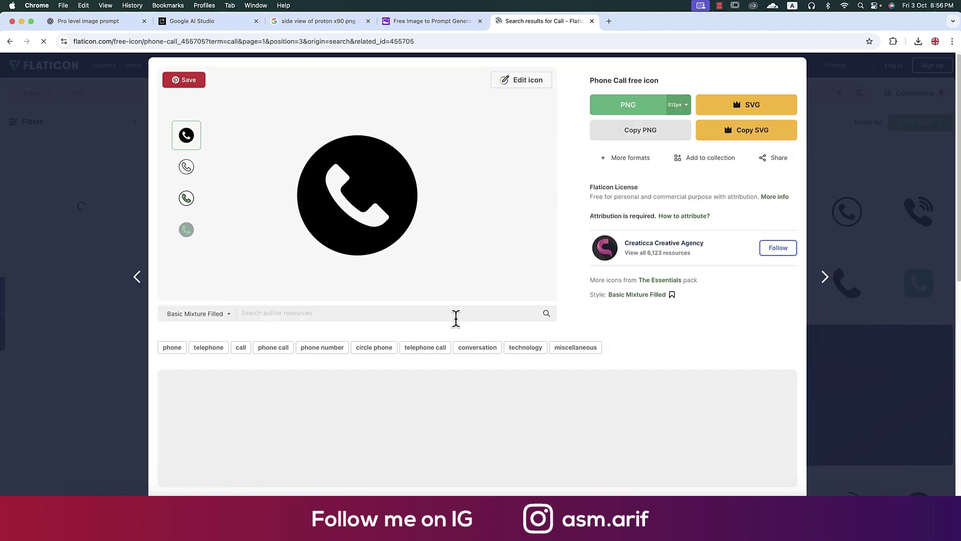
{"action": "left_click", "coordinate": [627, 110]}
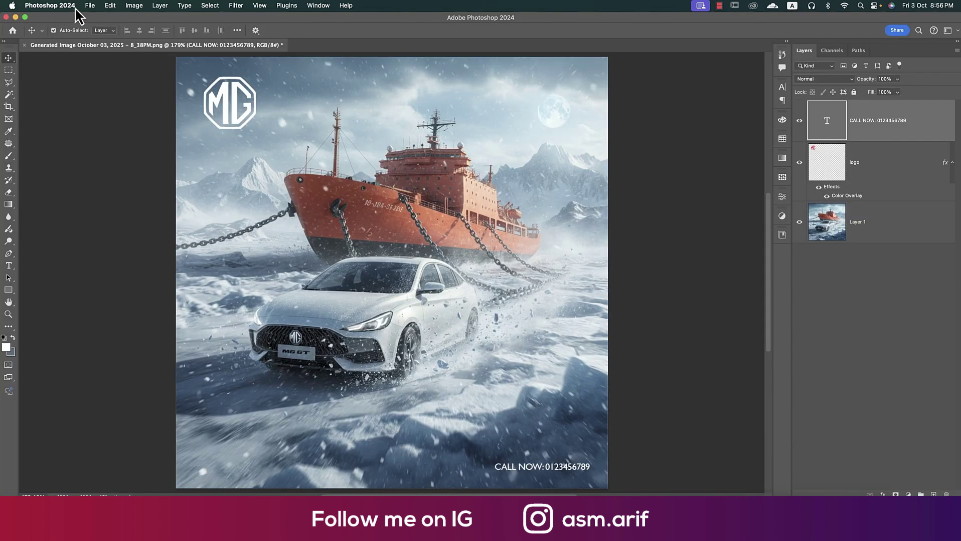
In Photoshop, place phone-call.png as an embedded image, shrink it and position it just left of the contact line
{"action": "left_click", "coordinate": [89, 6]}
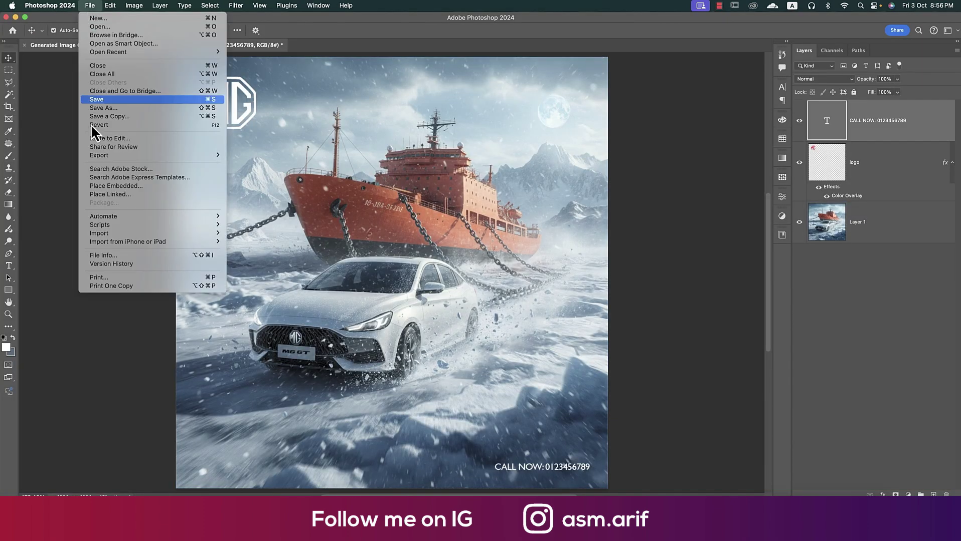
{"action": "left_click", "coordinate": [102, 187]}
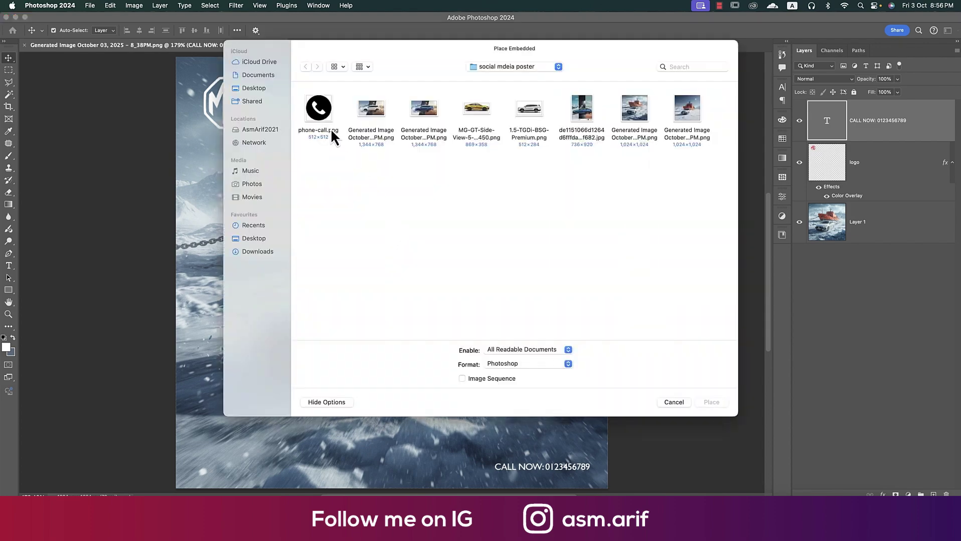
{"action": "double_click", "coordinate": [325, 114]}
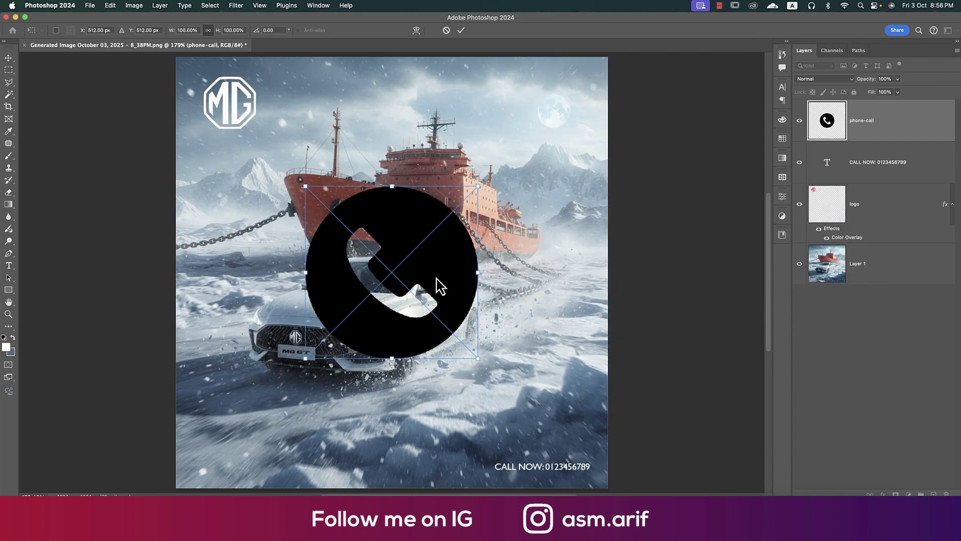
{"action": "left_click_drag", "start_coordinate": [478, 273], "coordinate": [481, 475]}
{"action": "key", "text": "Return"}
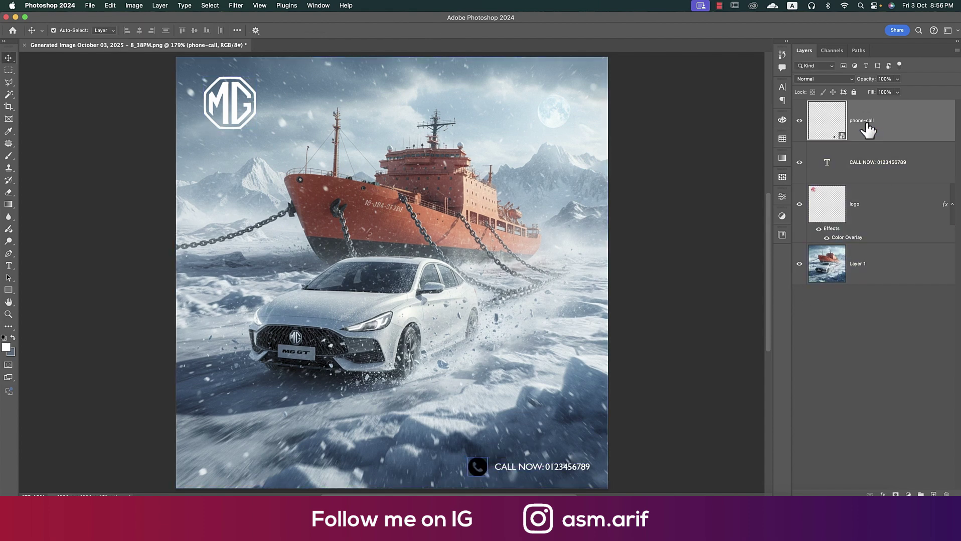
Rename the phone-call layer to "icon" and rasterize it
{"action": "double_click", "coordinate": [866, 123]}
{"action": "type", "text": "icon"}
{"action": "key", "text": "Return"}
{"action": "right_click", "coordinate": [904, 121]}
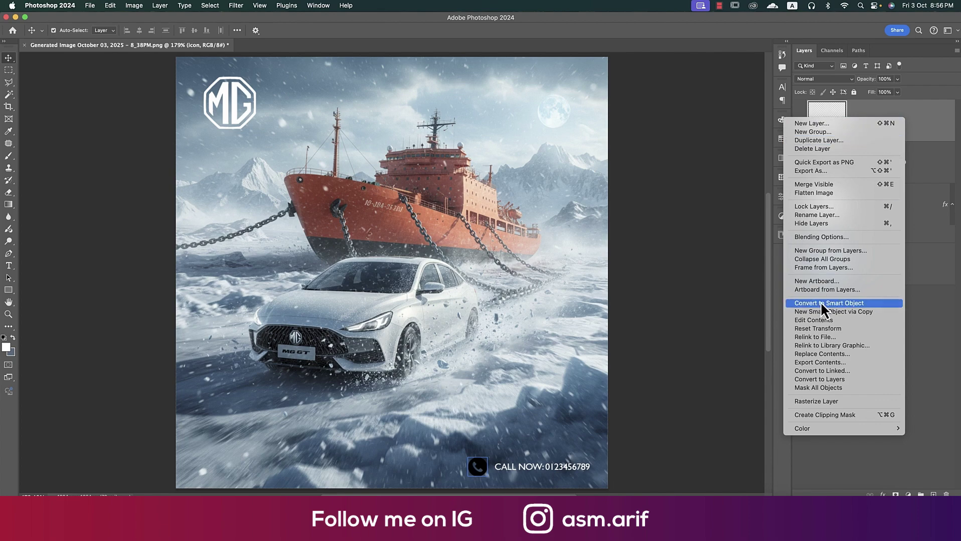
{"action": "left_click", "coordinate": [808, 400]}
Apply a white Color Overlay layer style to the icon layer
{"action": "right_click", "coordinate": [878, 113]}
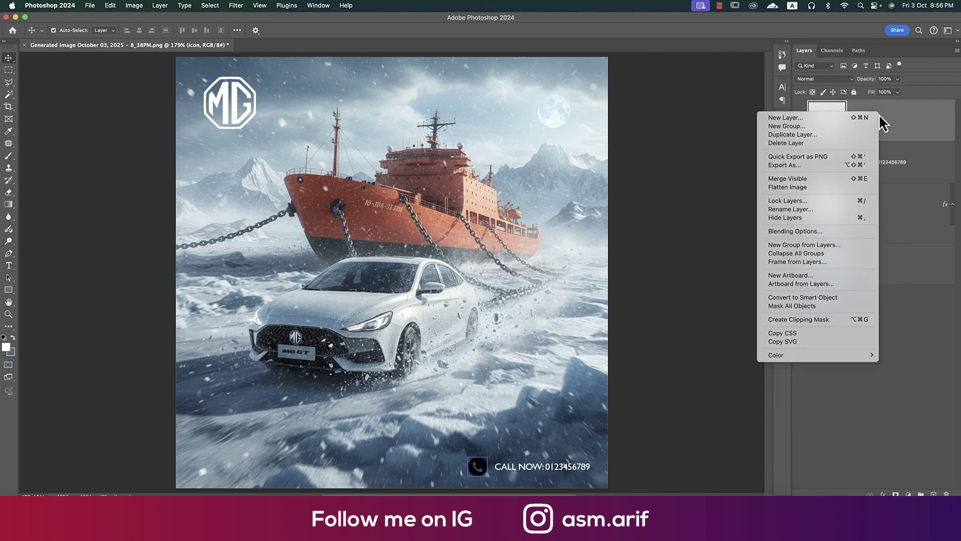
{"action": "left_click", "coordinate": [793, 231]}
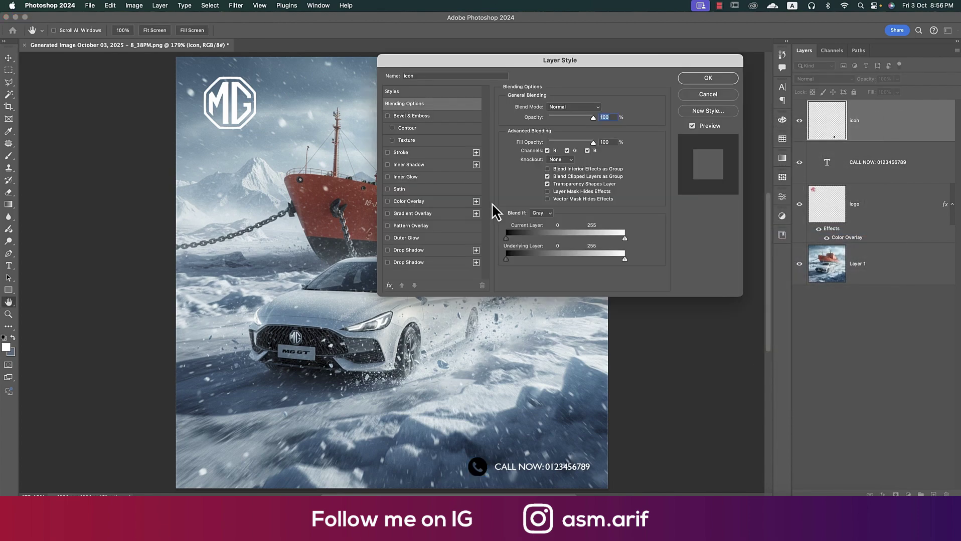
{"action": "left_click", "coordinate": [388, 202]}
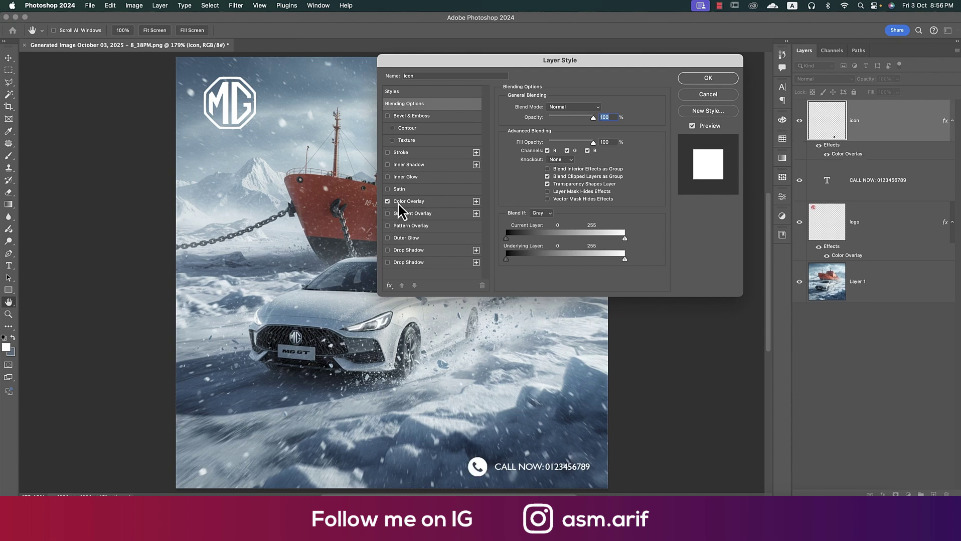
{"action": "left_click", "coordinate": [721, 79]}
Scale the phone icon down proportionally to about 67% of its size
{"action": "key", "text": "super+t"}
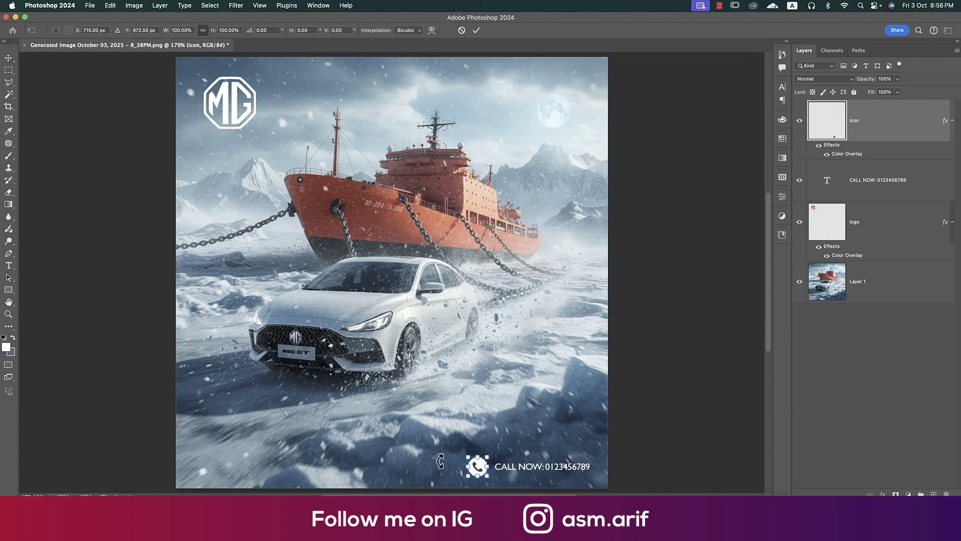
{"action": "left_click_drag", "start_coordinate": [468, 468], "coordinate": [481, 467]}
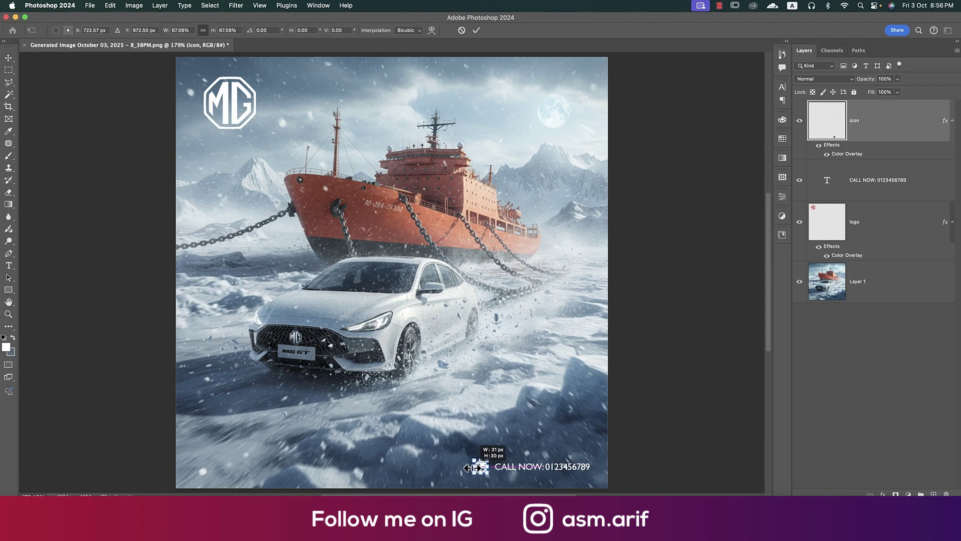
{"action": "key", "text": "Return"}
Nudge the phone icon sideways until it sits close beside the start of the contact line
{"action": "left_click", "coordinate": [488, 472]}
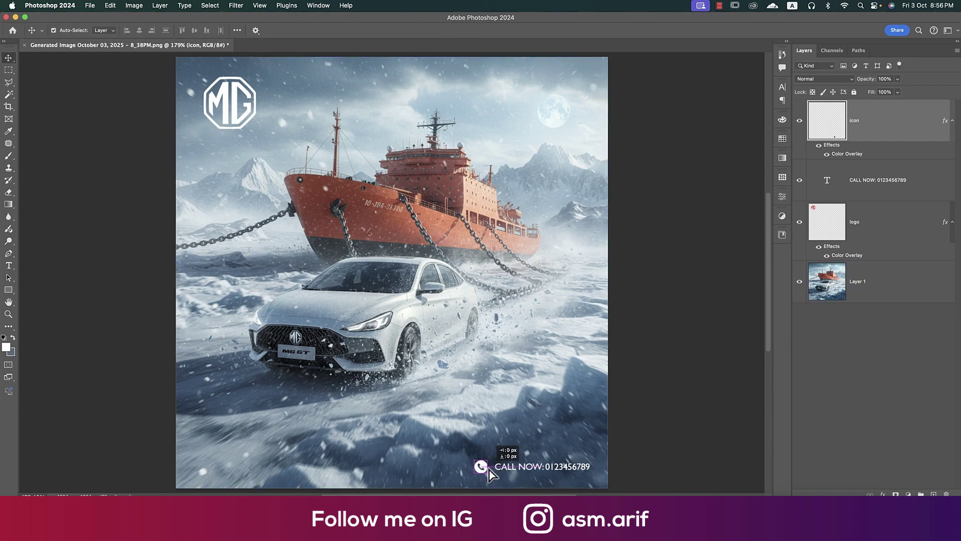
{"action": "left_click_drag", "start_coordinate": [490, 470], "coordinate": [483, 471]}
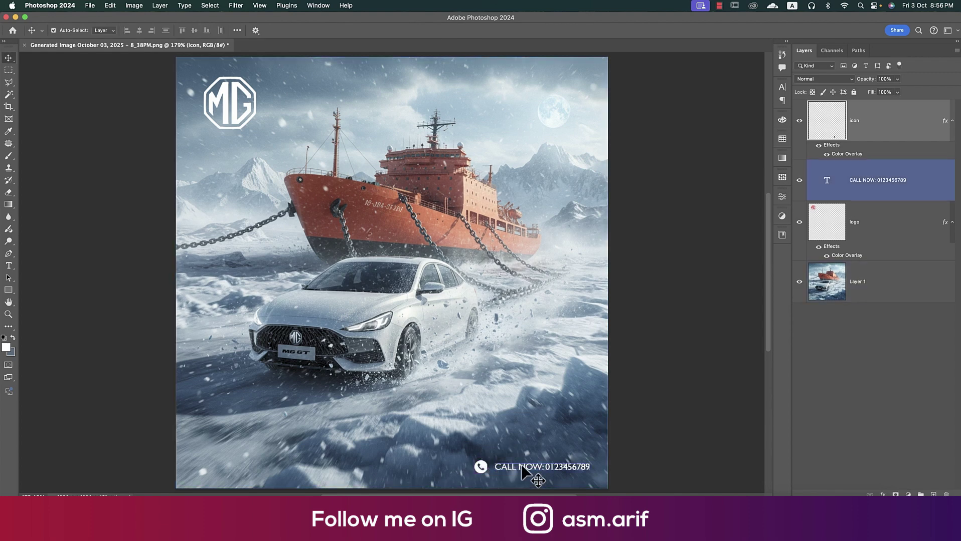
{"action": "key", "text": "Right"}
{"action": "key", "text": "Right"}
{"action": "key", "text": "Right"}
{"action": "key", "text": "Right"}
{"action": "key", "text": "Right"}
{"action": "key", "text": "Right"}
{"action": "key", "text": "Right"}
{"action": "key", "text": "Right"}
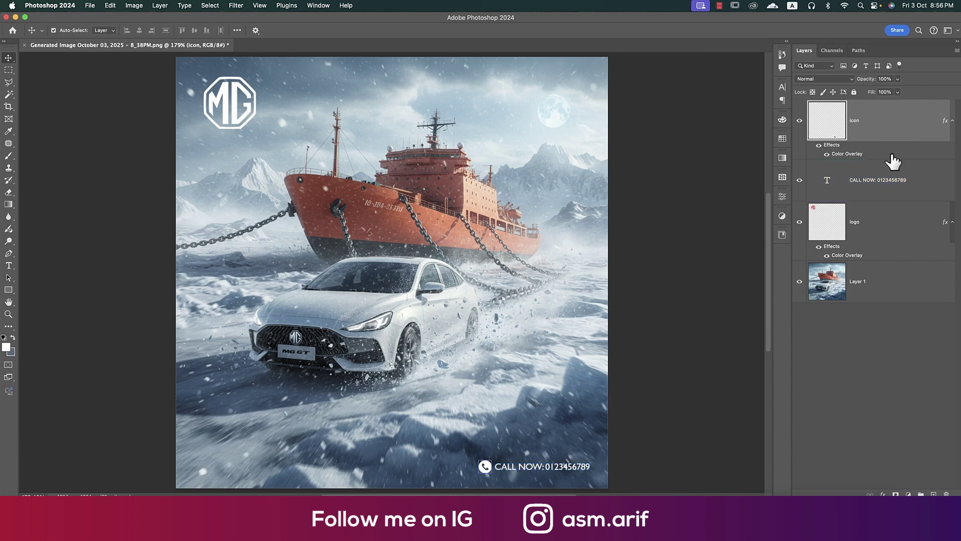
Group the icon layer with the contact text layer and name the group "Call"
{"action": "left_click", "coordinate": [892, 160], "text": "super"}
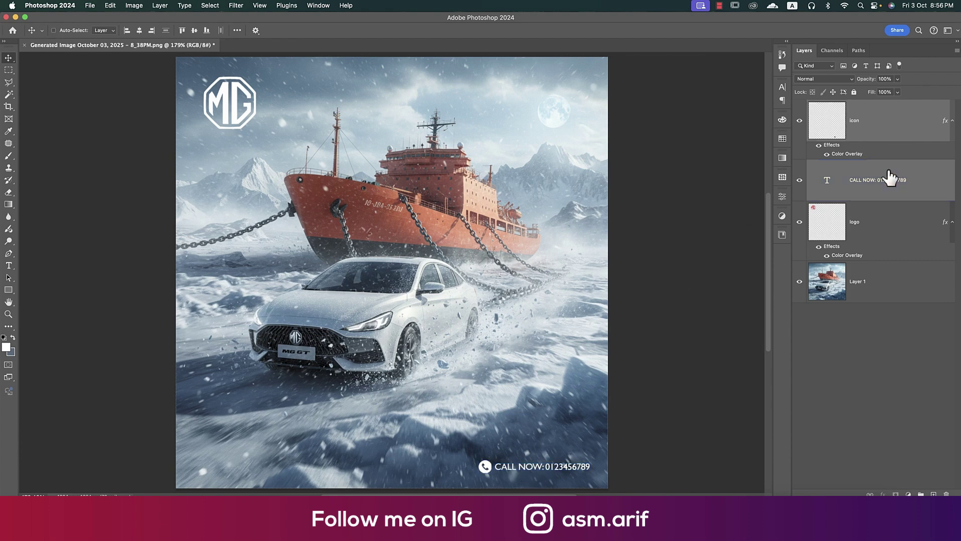
{"action": "key", "text": "super+g"}
{"action": "double_click", "coordinate": [832, 105]}
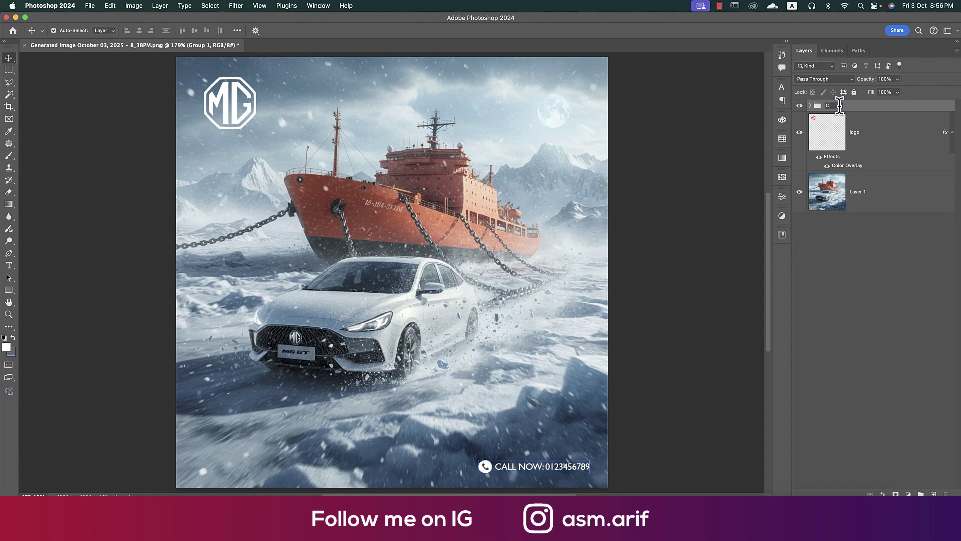
{"action": "type", "text": "Call"}
{"action": "key", "text": "Return"}
Rename the background image layer, Layer 1, to "BG"
{"action": "left_click", "coordinate": [862, 134]}
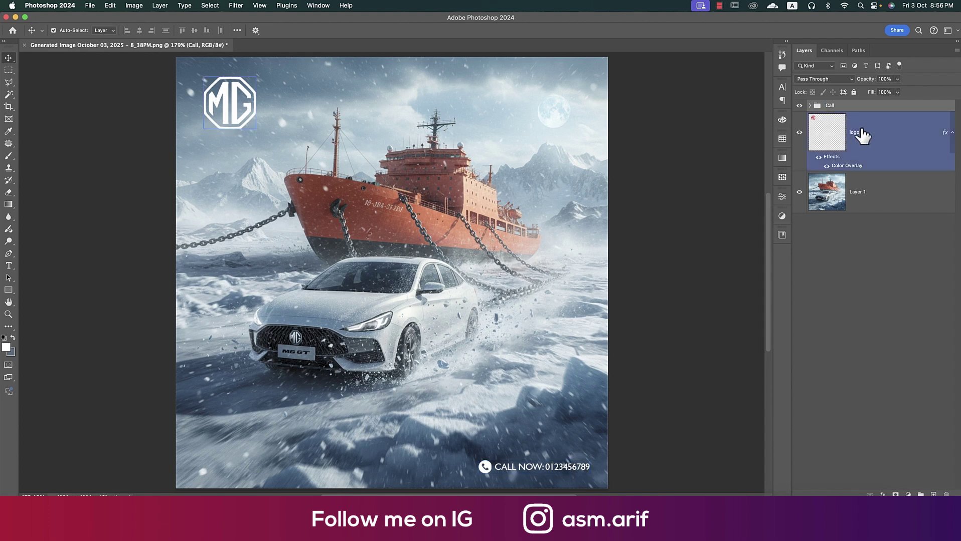
{"action": "double_click", "coordinate": [858, 192]}
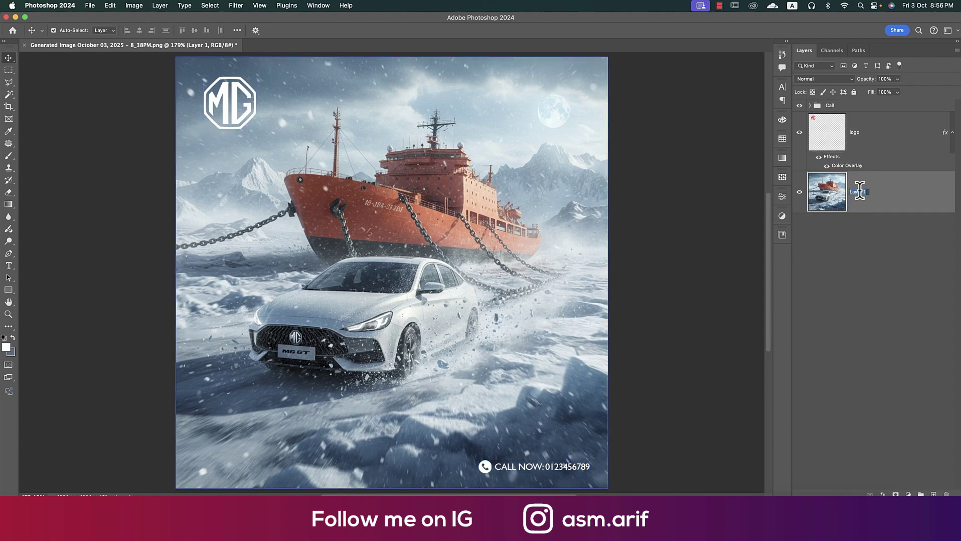
{"action": "type", "text": "BG"}
{"action": "key", "text": "Return"}
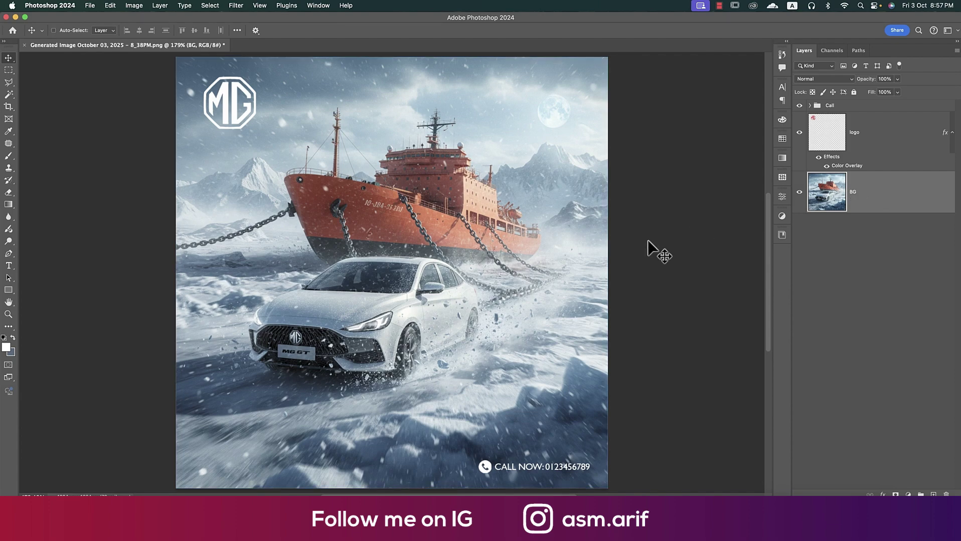
Save the document in Photoshop format as "MG 5 GT" in the social mdeia poster folder, with Maximize Compatibility on
{"action": "key", "text": "super+s"}
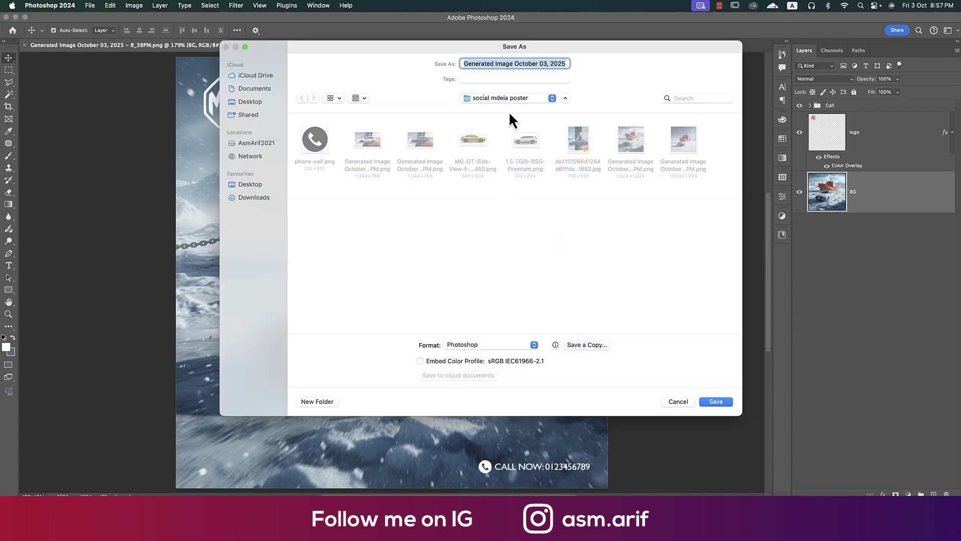
{"action": "type", "text": "MG 5 G"}
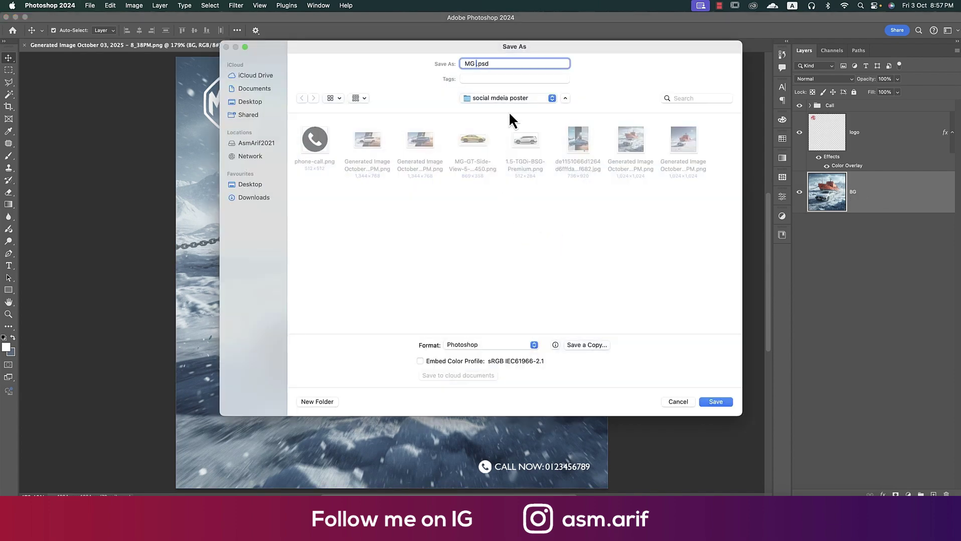
{"action": "type", "text": "T"}
{"action": "key", "text": "Return"}
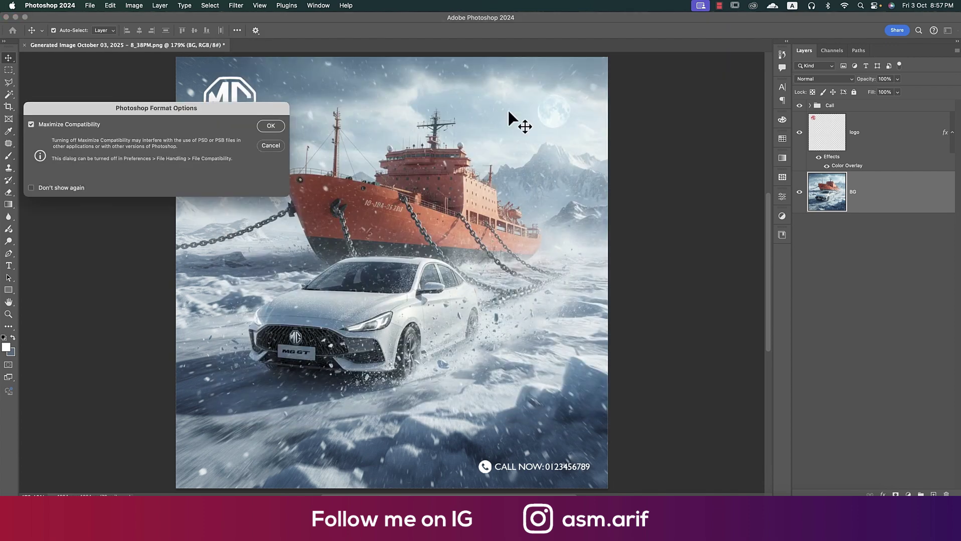
{"action": "key", "text": "Return"}
Save a JPEG copy named MG 5 GT with the .jpg extension, at Maximum quality 12 and Baseline ("Standard") format
{"action": "key", "text": "shift+super+s"}
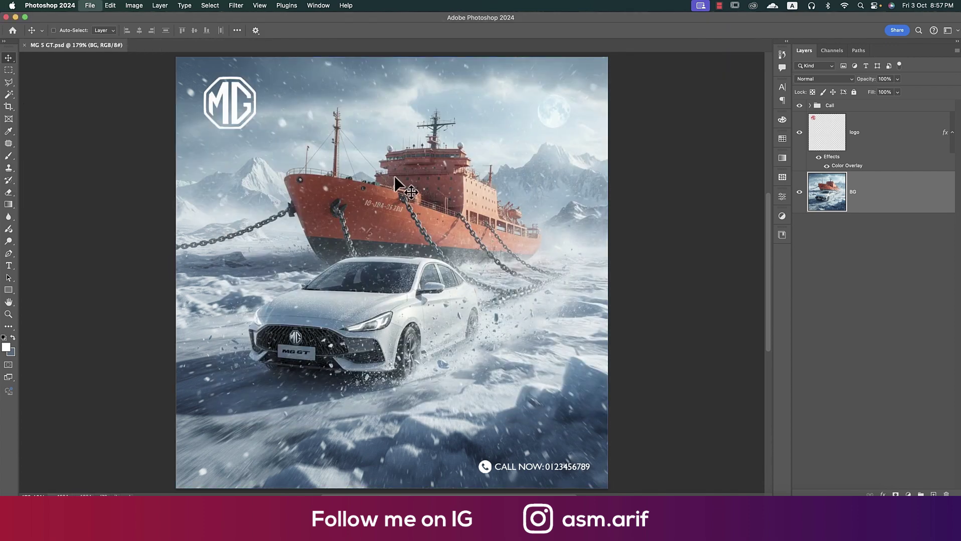
{"action": "left_click", "coordinate": [602, 347]}
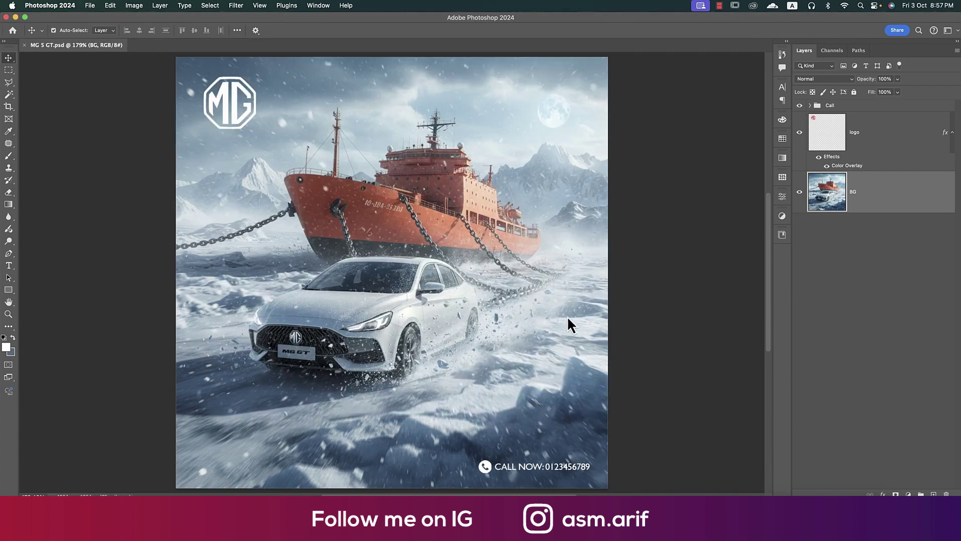
{"action": "left_click", "coordinate": [518, 307]}
{"action": "left_click", "coordinate": [467, 378]}
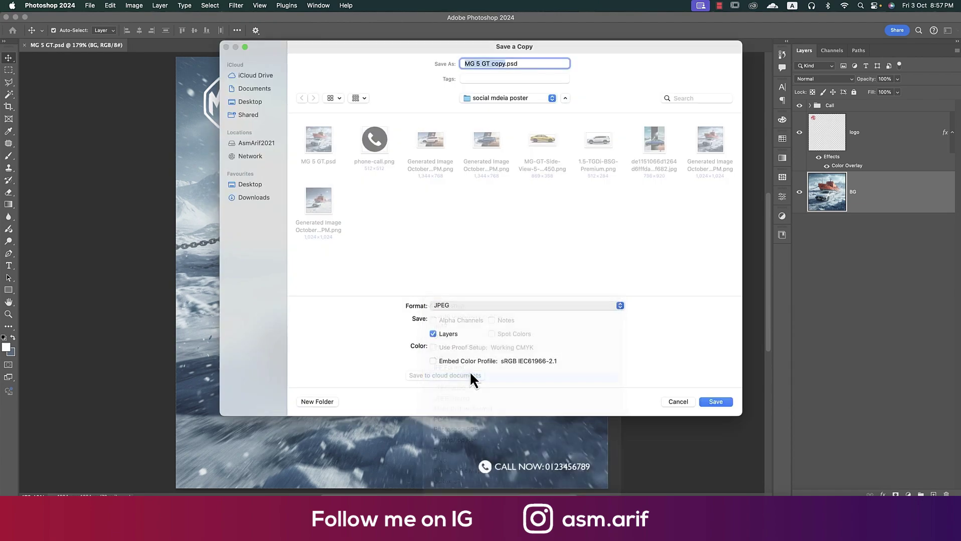
{"action": "left_click", "coordinate": [323, 148]}
{"action": "left_click", "coordinate": [725, 400]}
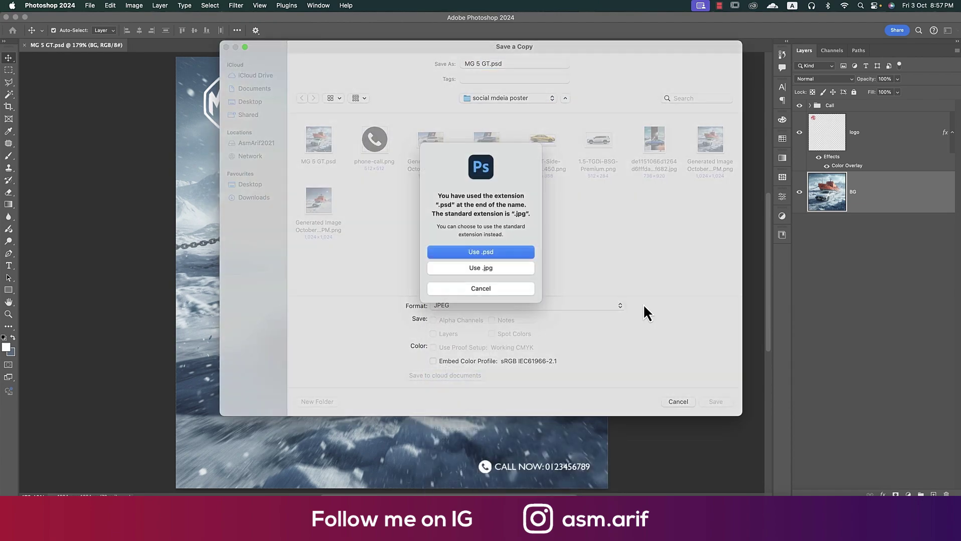
{"action": "left_click", "coordinate": [490, 275]}
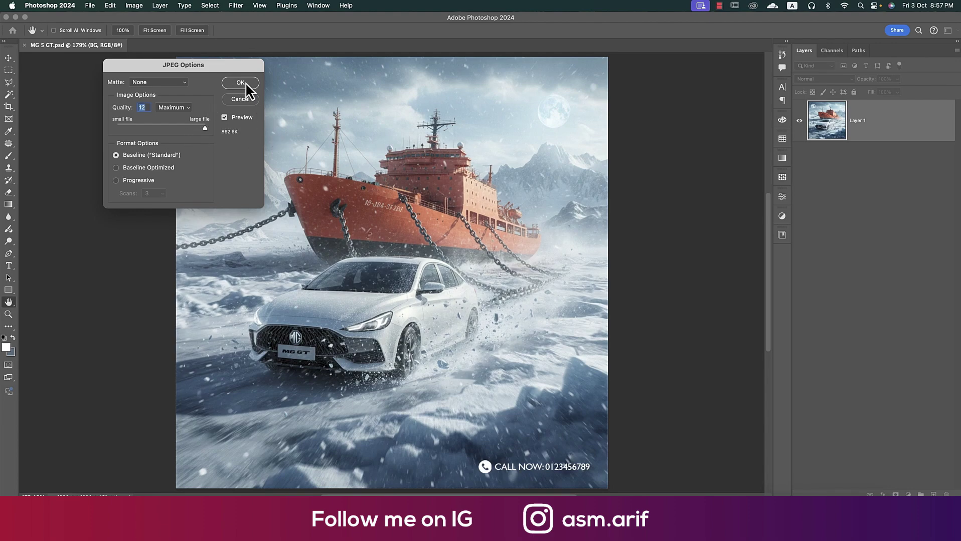
{"action": "left_click", "coordinate": [245, 83]}
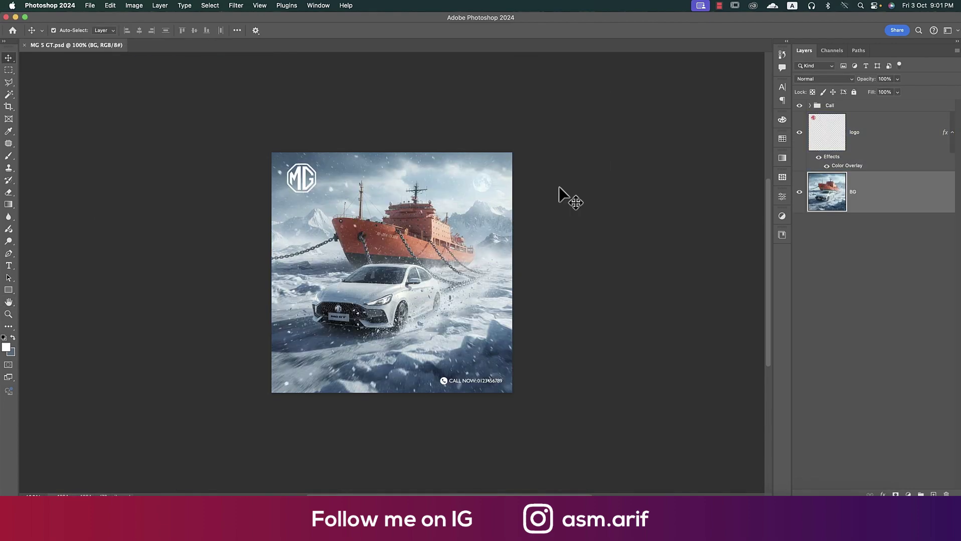
{"action": "key", "text": "super+0"}
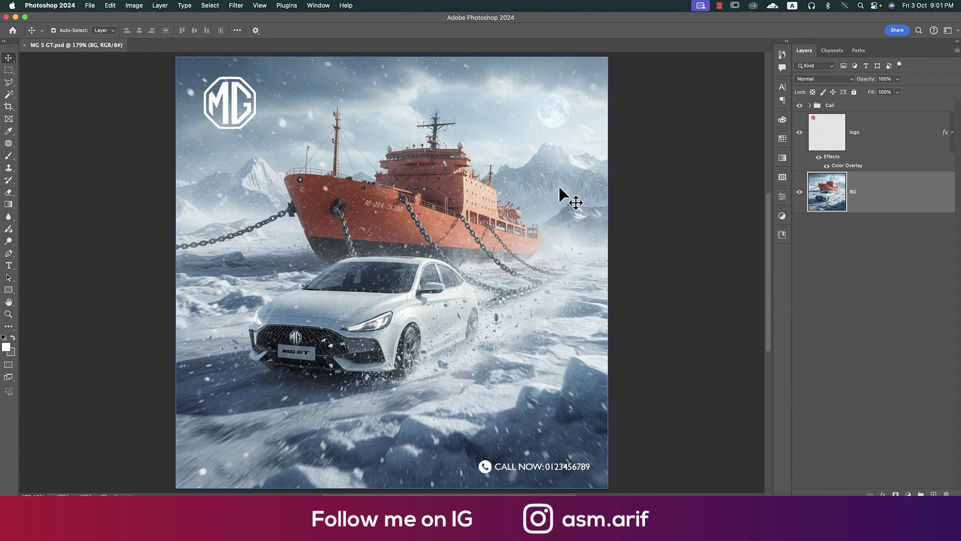